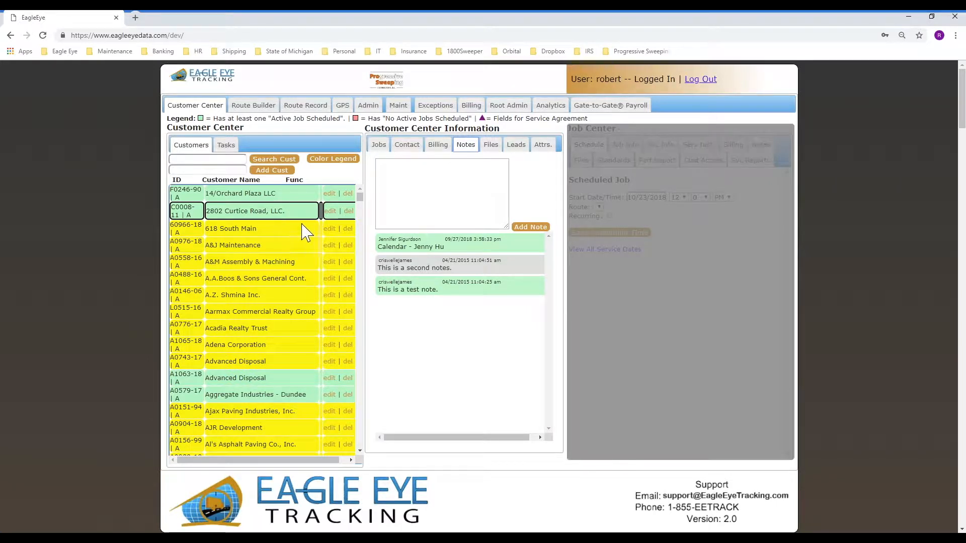
Browse the customer's Files, Leads and Attrs. tabs, ending back on the empty Files list
left_click(492, 151)
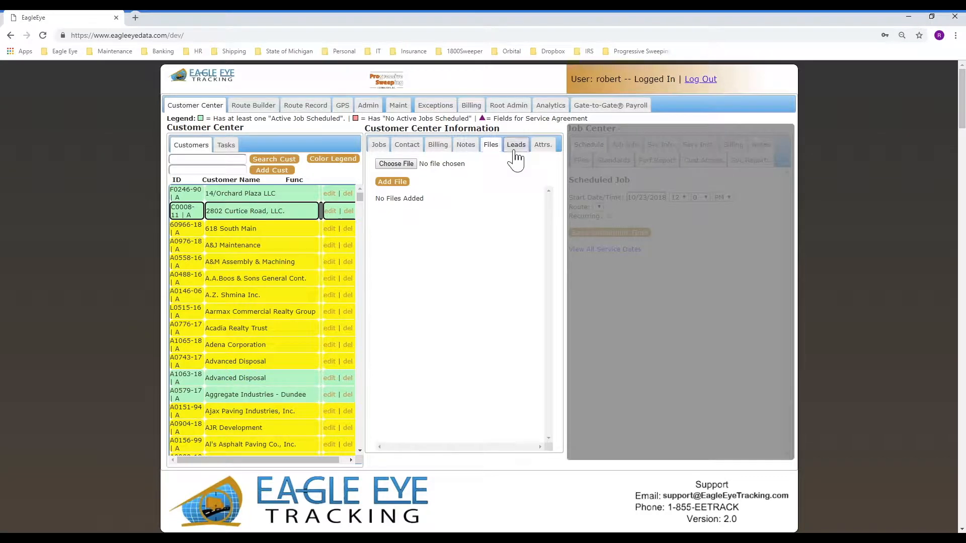
left_click(515, 152)
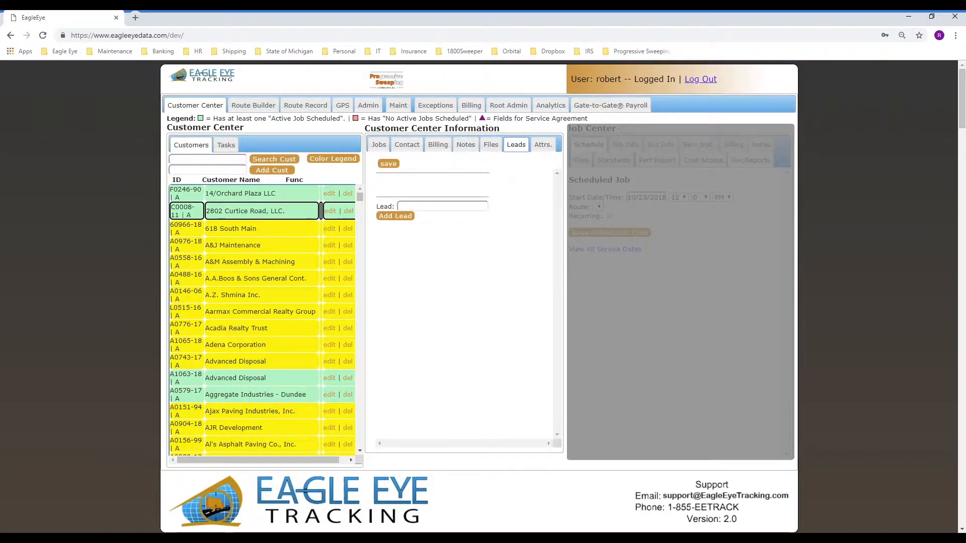
left_click(543, 147)
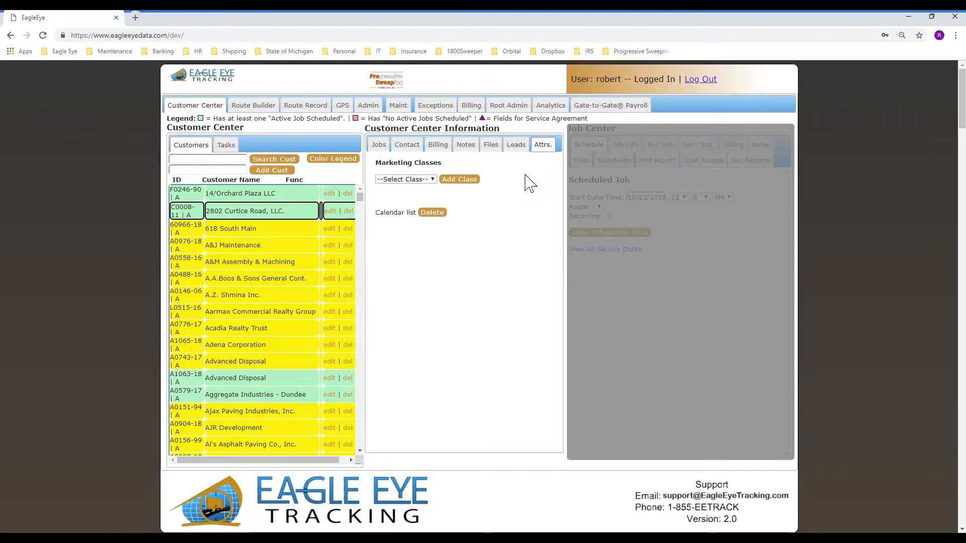
left_click(490, 149)
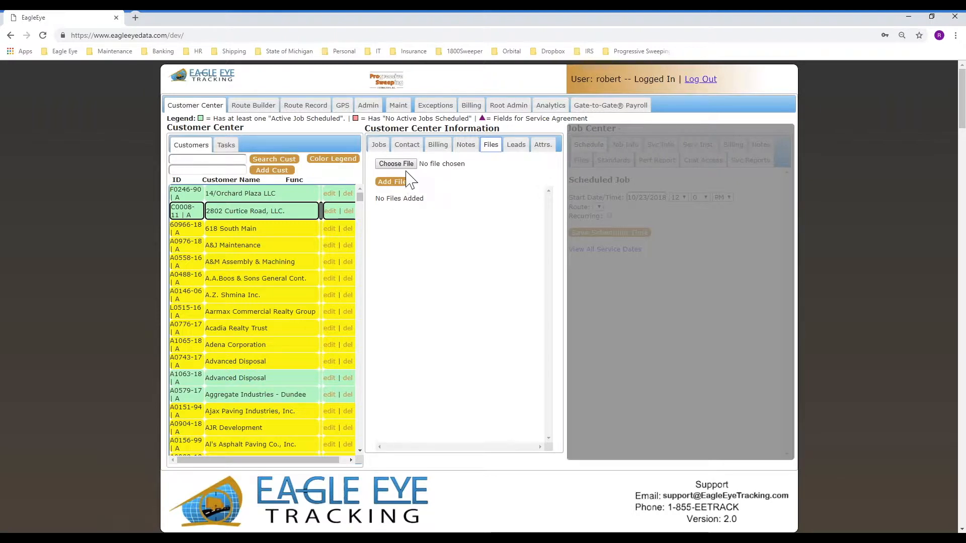
In the file picker, browse up to Documents and into the EagleEye folder
left_click(396, 164)
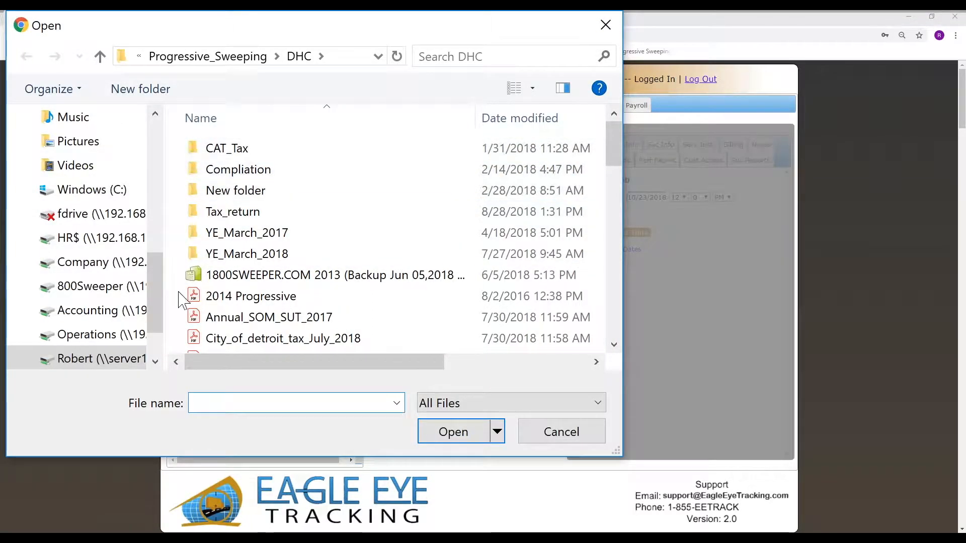
left_click(193, 60)
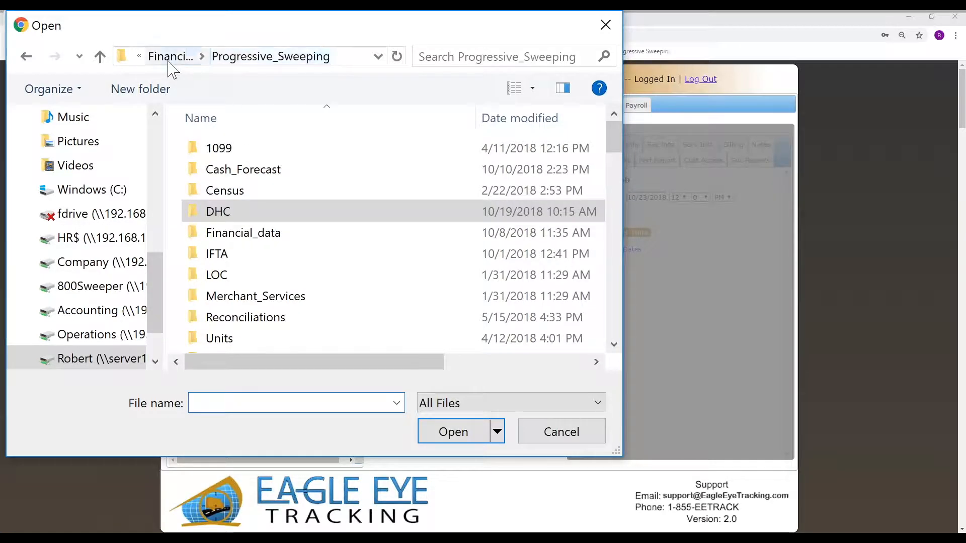
left_click(169, 59)
left_click(167, 59)
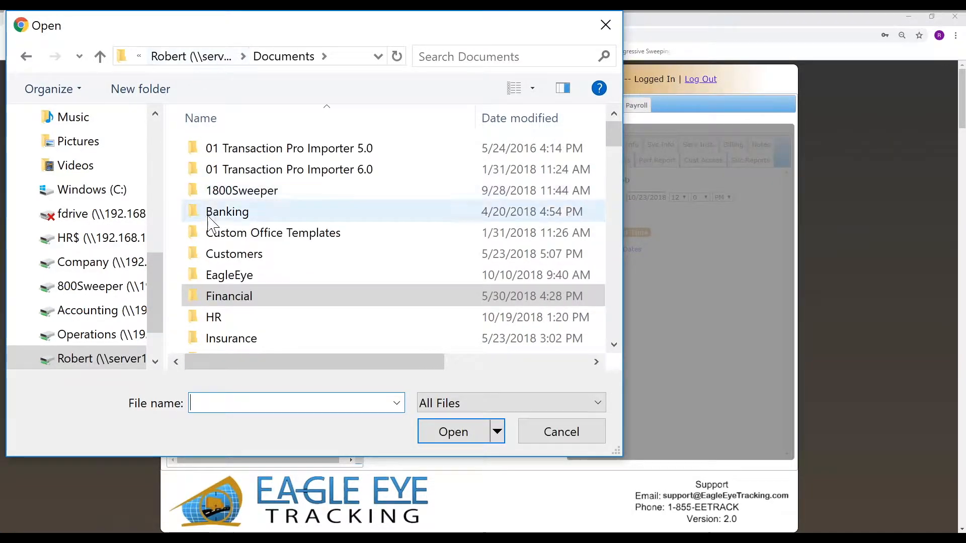
double_click(216, 275)
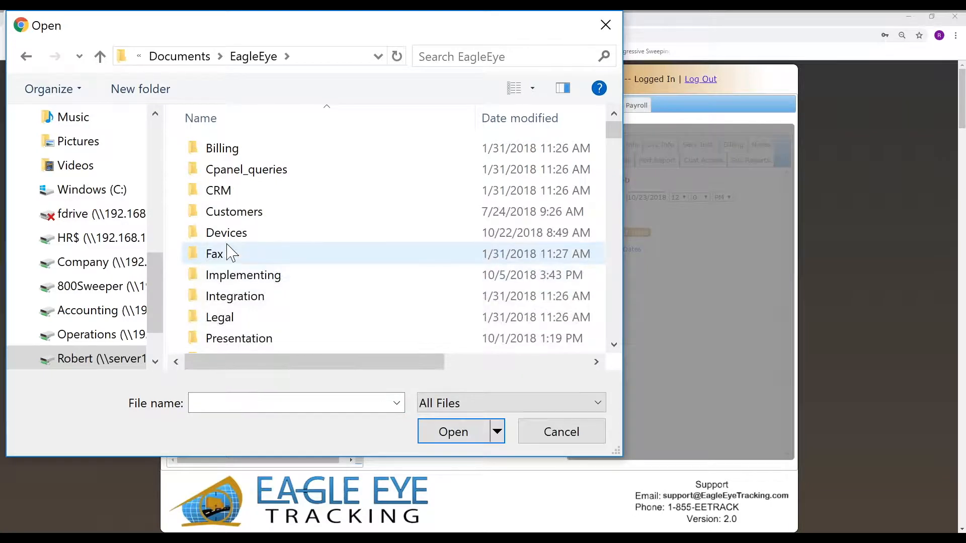
scroll(345, 232, "down", 10)
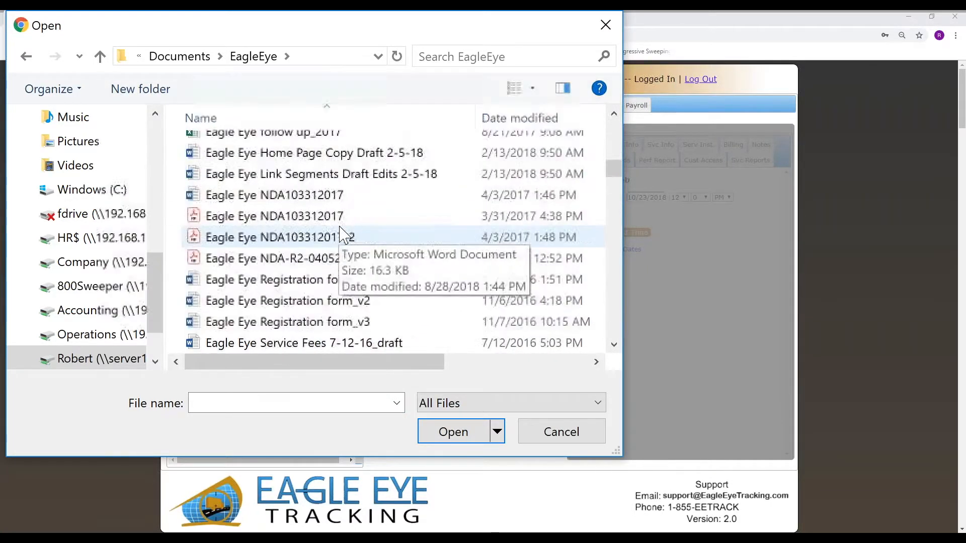
scroll(345, 231, "down", 10)
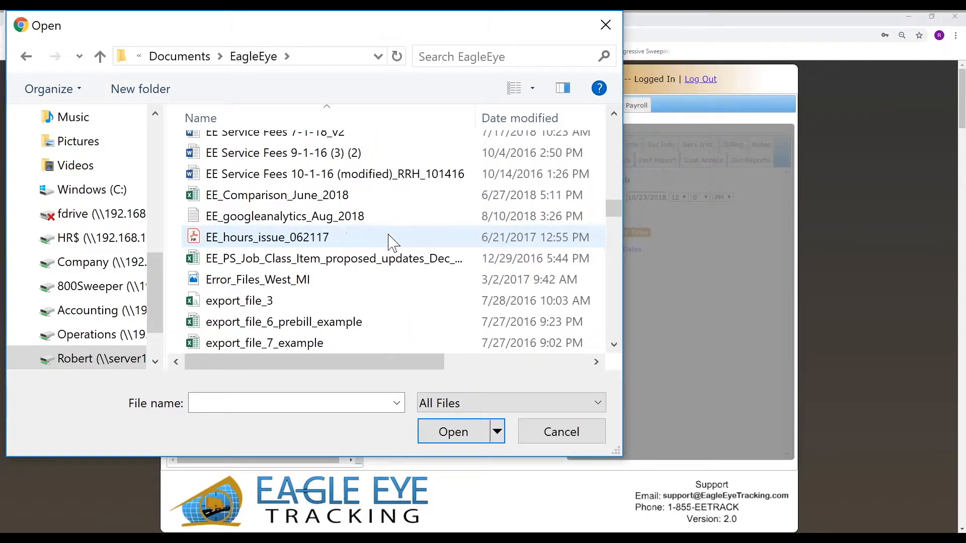
scroll(391, 242, "down", 2)
Attach export_file_44 (1).xlsx to the customer, then download the attached copy
left_click(264, 300)
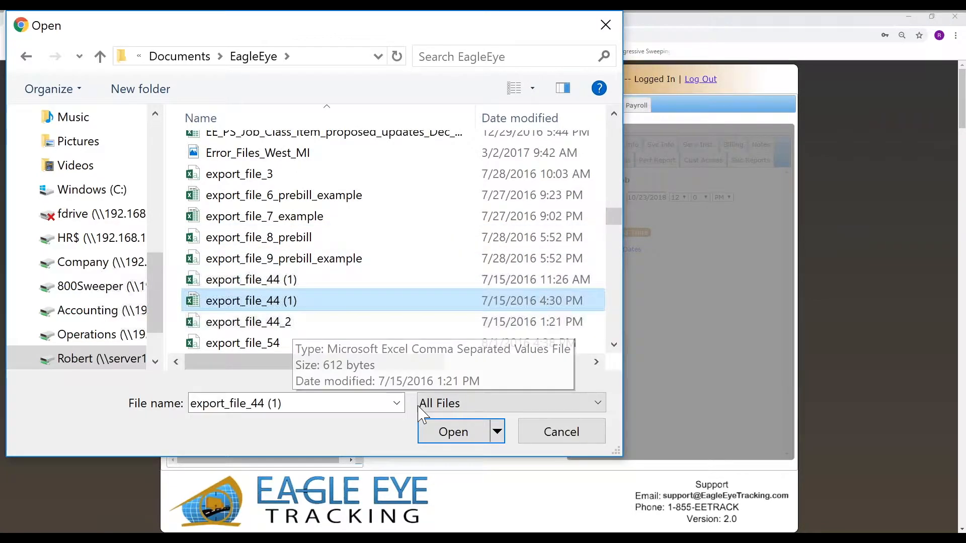
left_click(454, 438)
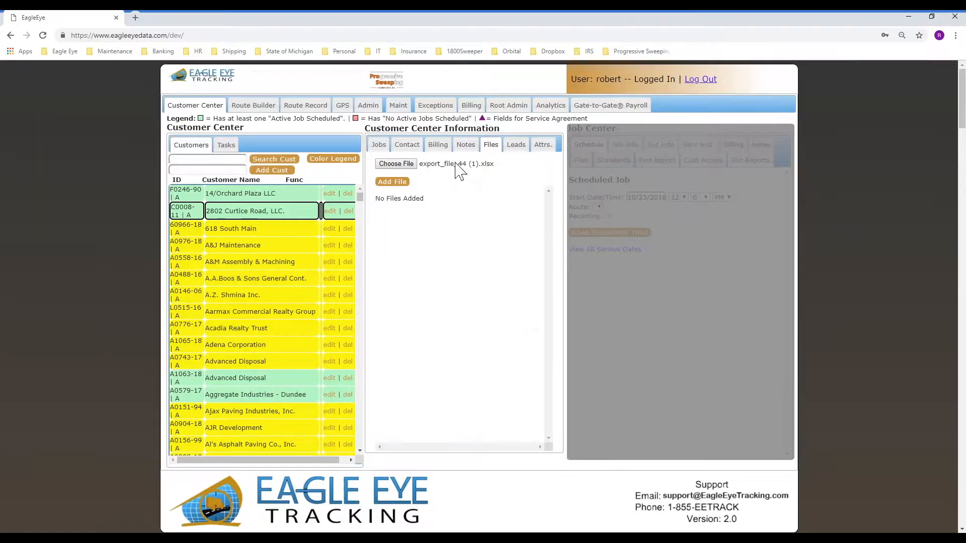
left_click(395, 183)
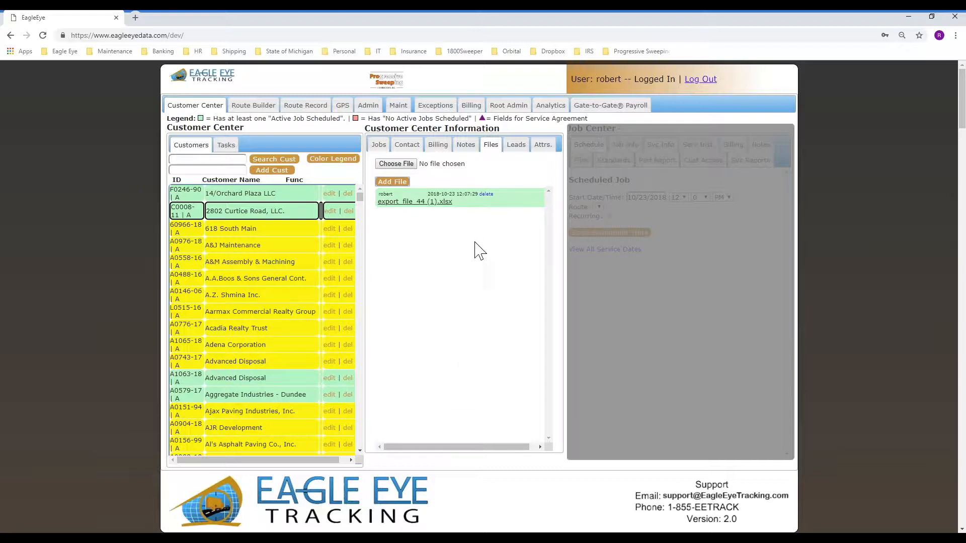
left_click(414, 202)
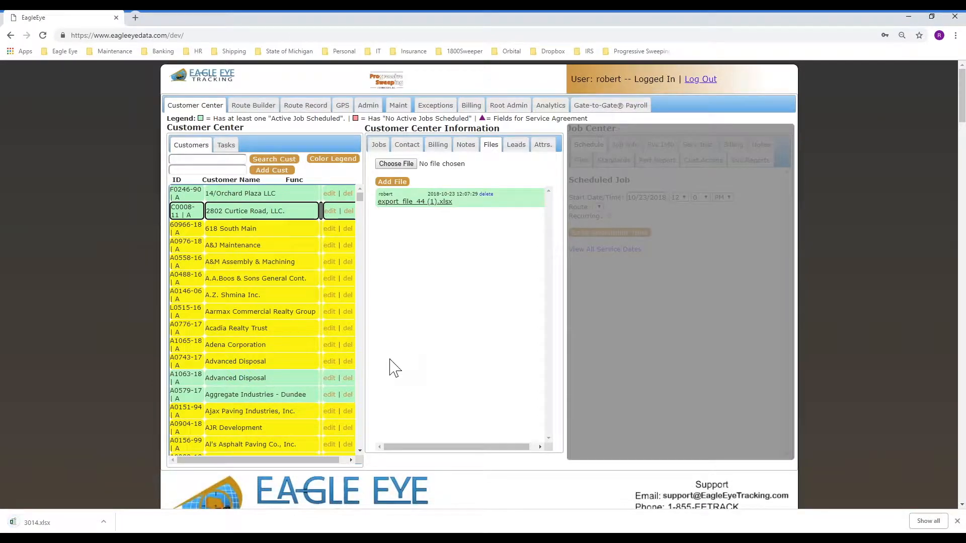
Open the downloaded 3014.xlsx in Excel to check it, then drag the Excel window aside
left_click(51, 523)
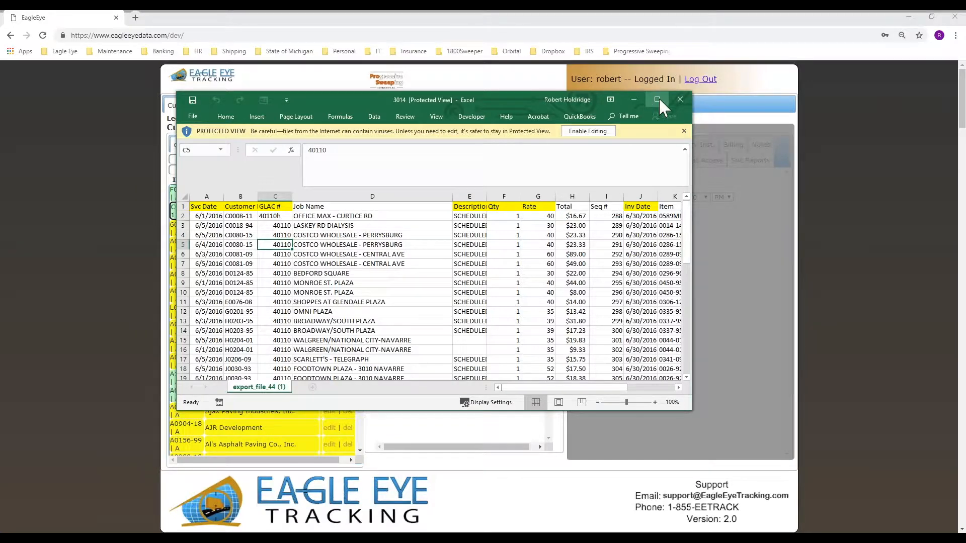
left_click_drag(483, 98, 0, 146)
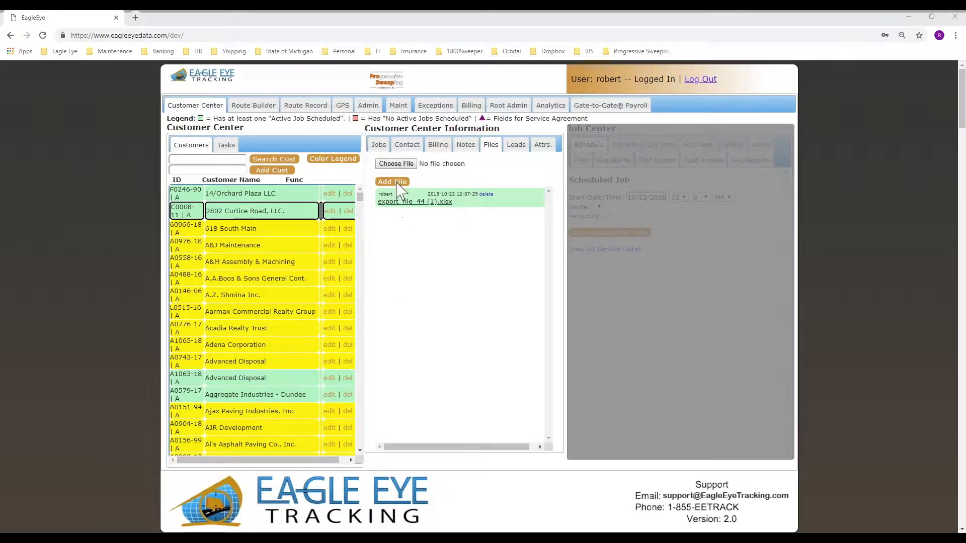
Attach WIN_20161103_08_08_27_Pro.jpg from Pictures > Camera Roll, view it, then return to EagleEye
left_click(396, 164)
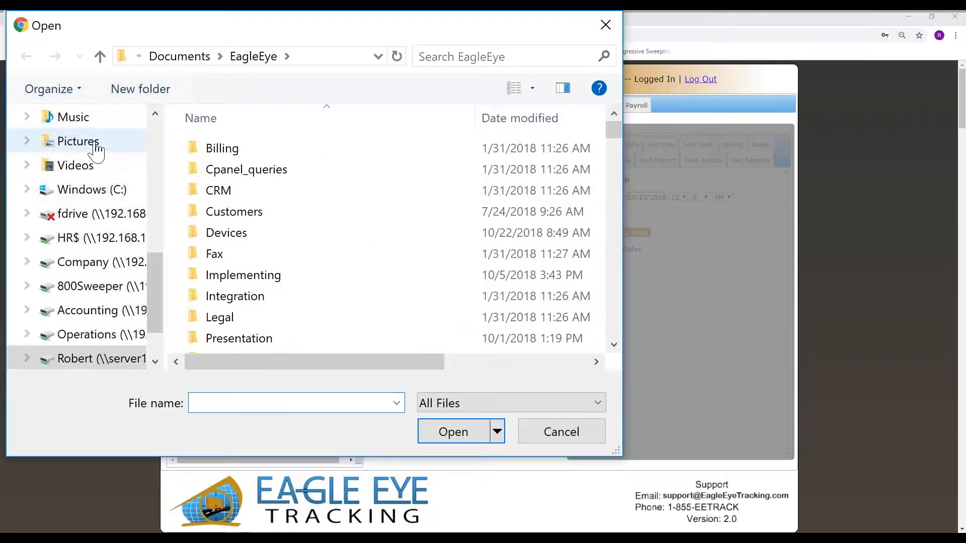
left_click(80, 143)
scroll(397, 242, "down", 4)
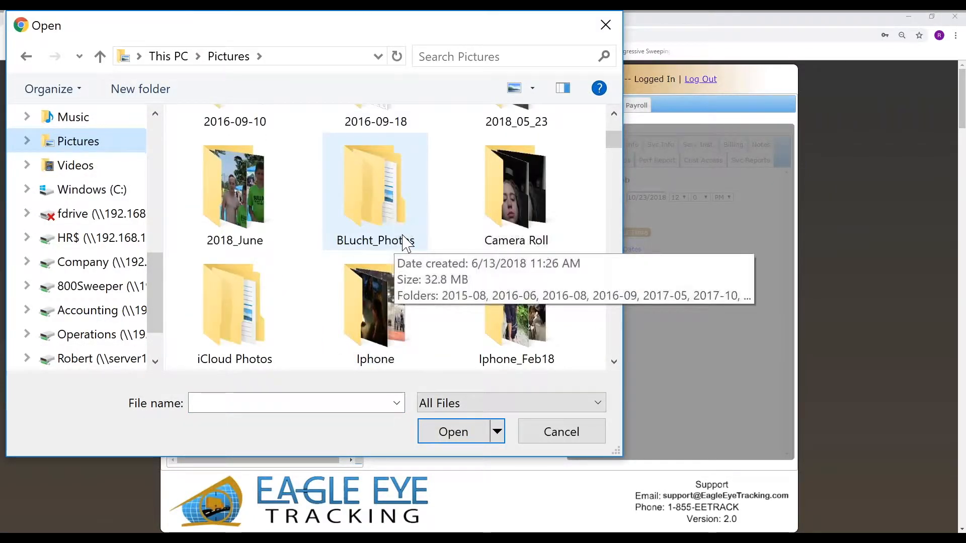
left_click(502, 200)
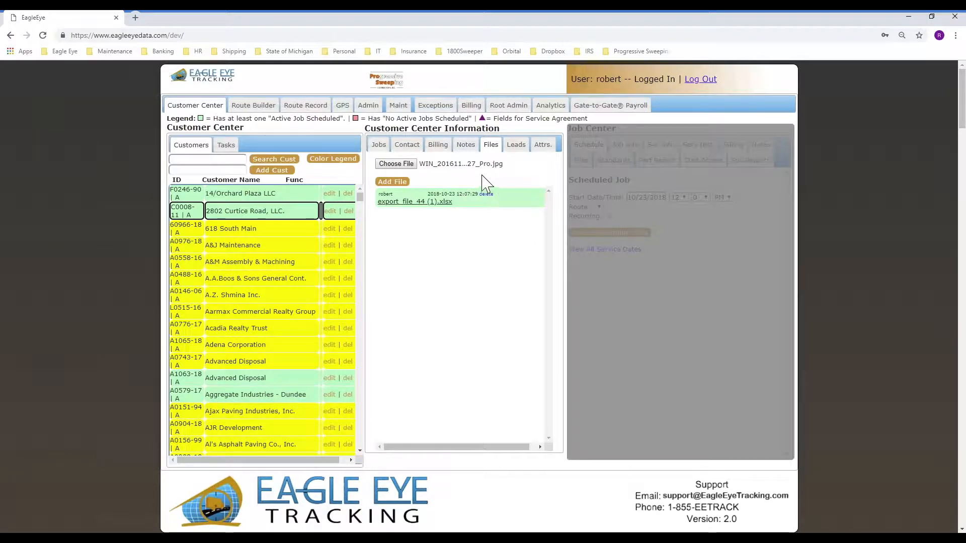
left_click(392, 181)
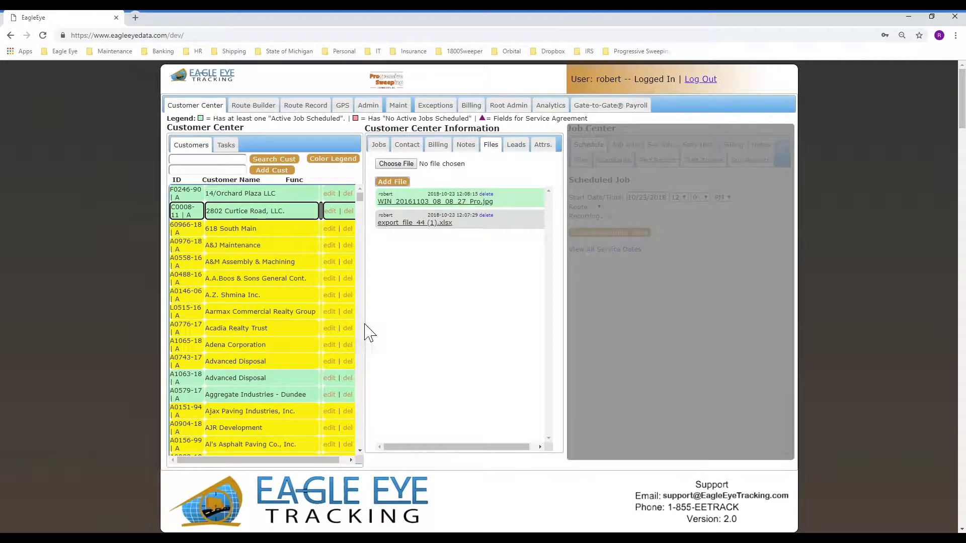
left_click(405, 203)
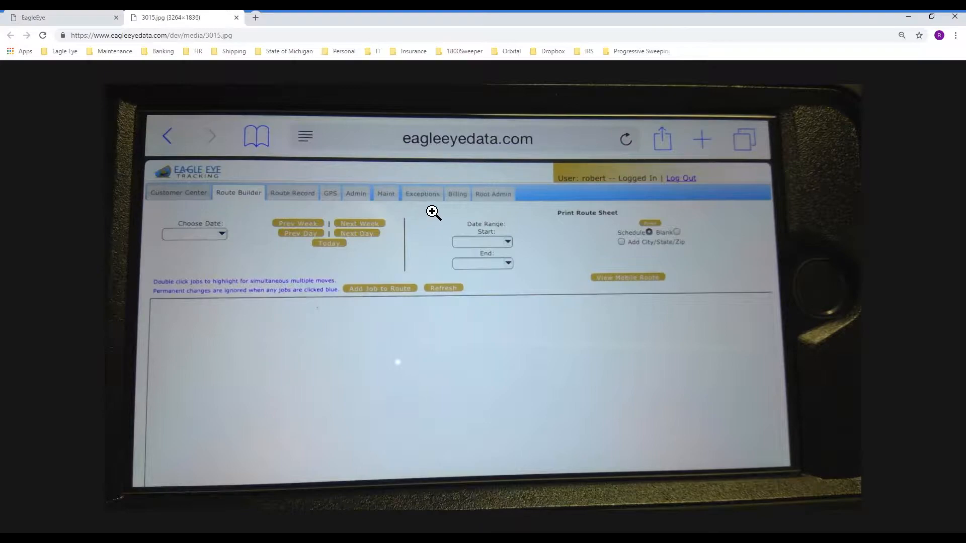
left_click(86, 19)
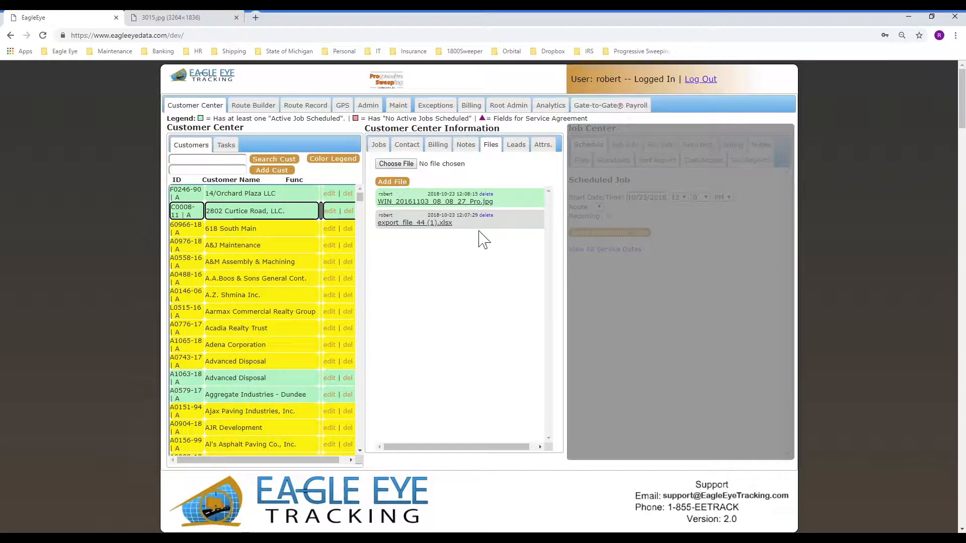
Open job 0006-11 OFFICE MAX - CURTICE RD and view its notes and attached image.jpg
left_click(379, 145)
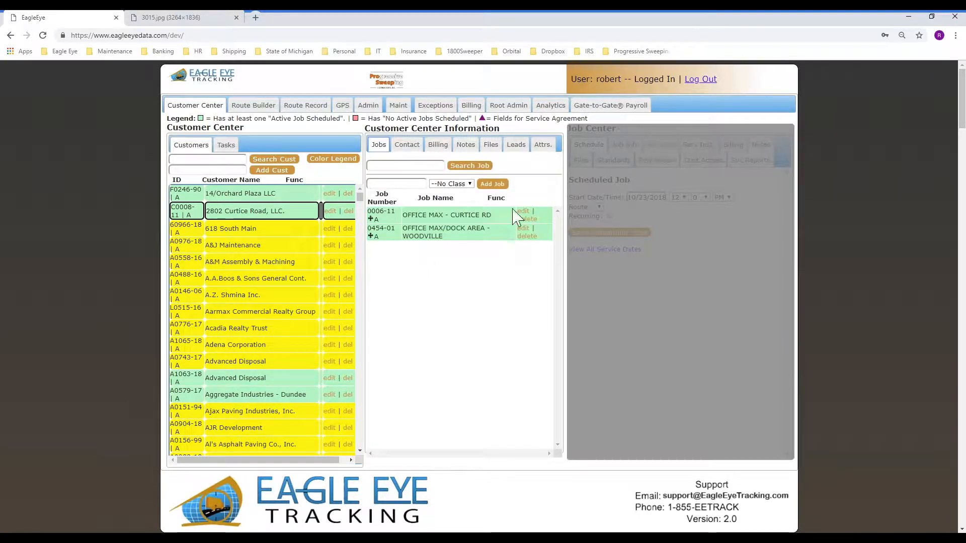
left_click(443, 217)
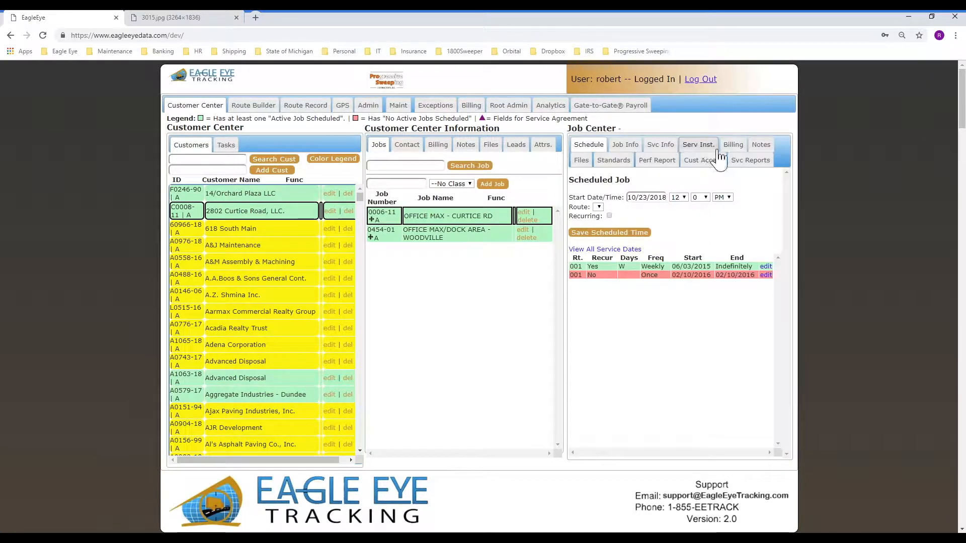
left_click(760, 145)
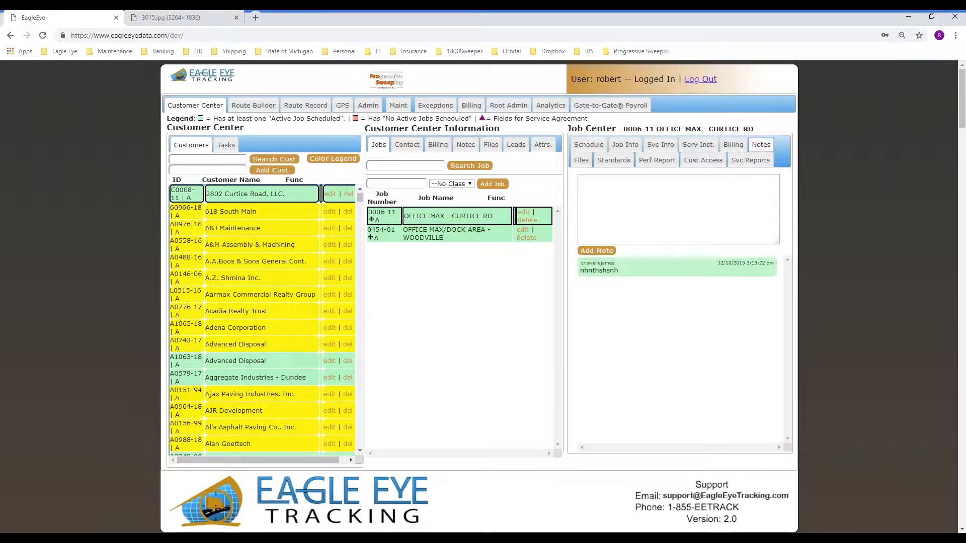
left_click(581, 160)
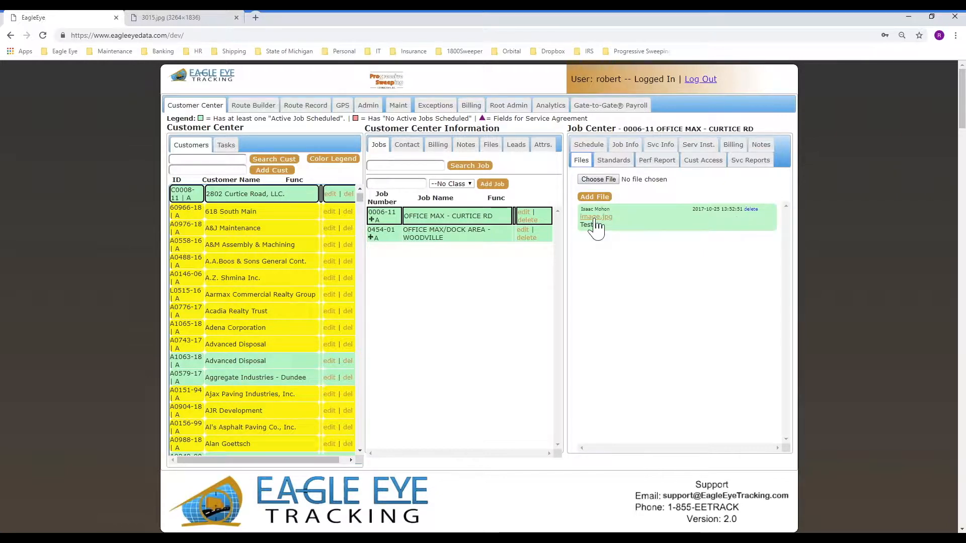
left_click(596, 221)
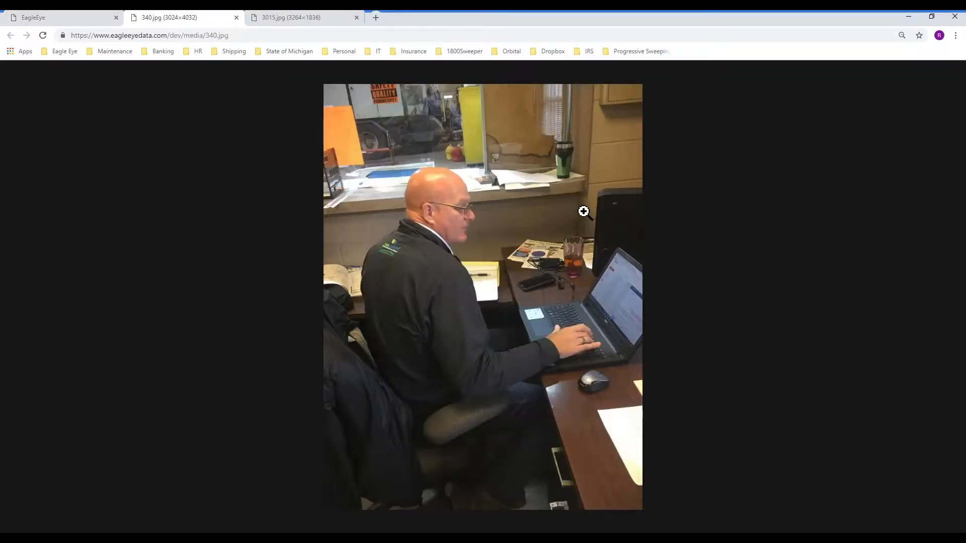
left_click(55, 20)
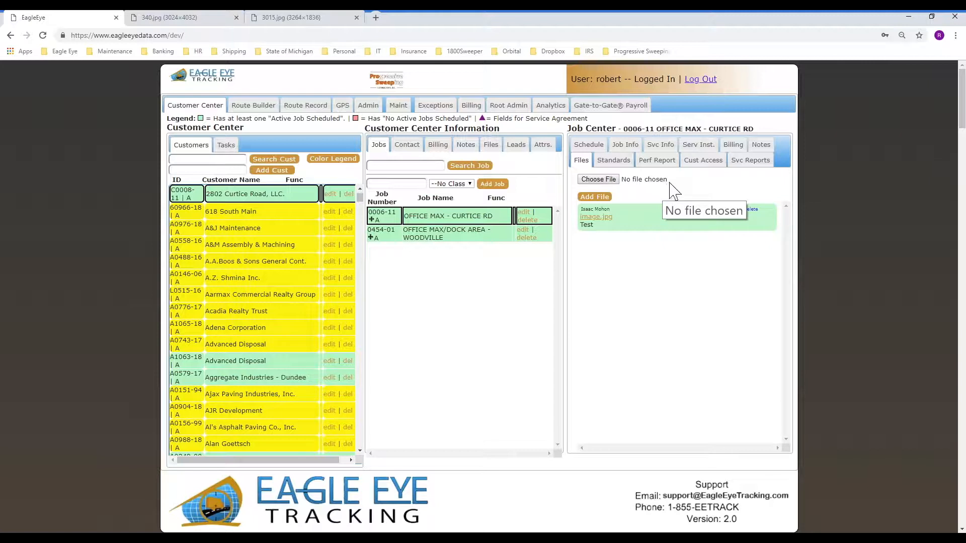
Check job 0006-11's service instructions, job info and geo-fence map around the OfficeMax building
left_click(698, 146)
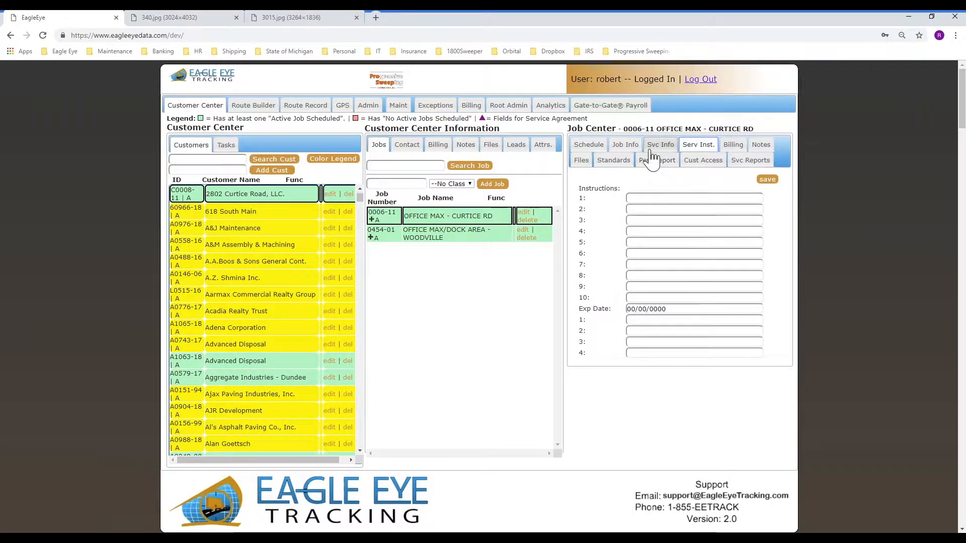
left_click(625, 145)
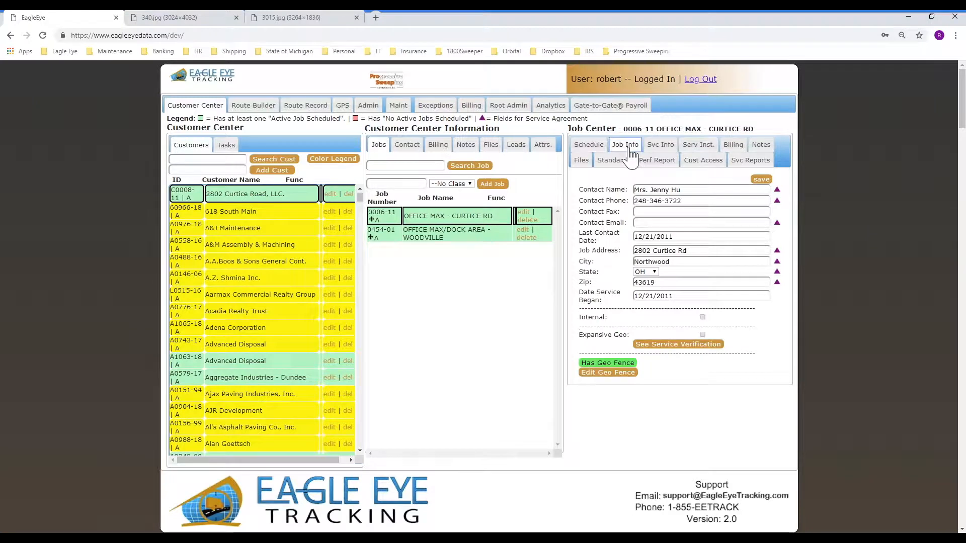
left_click(605, 372)
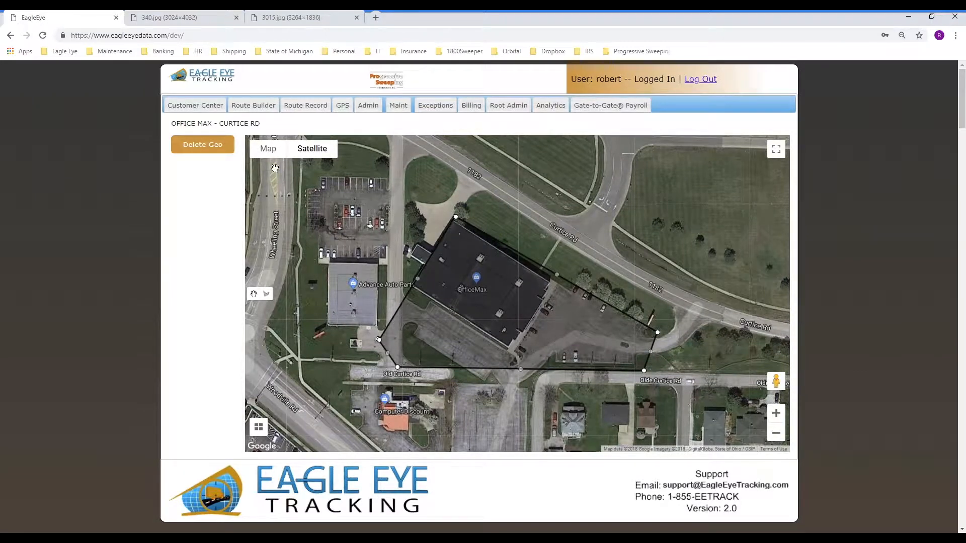
left_click(195, 105)
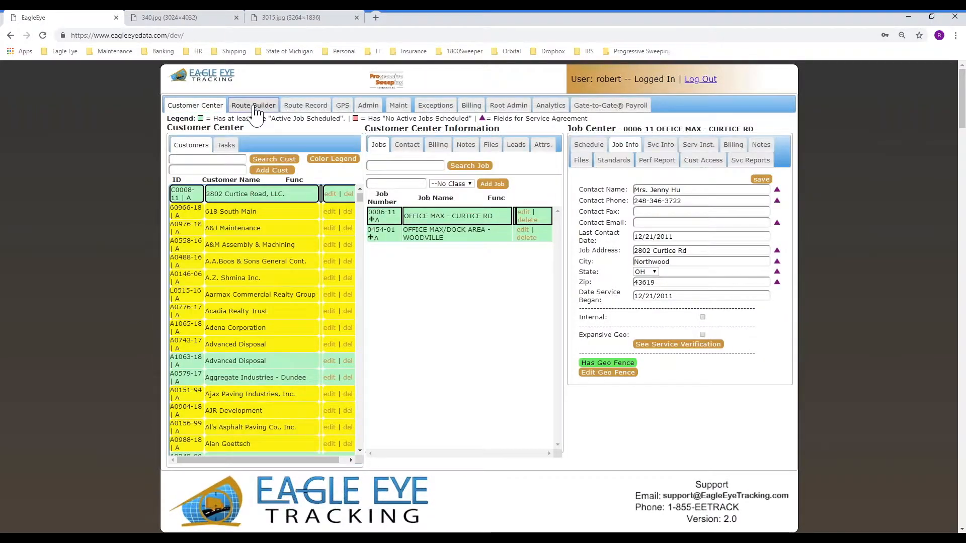
In Route Builder, select route 0R01 and open its mobile route sheet
left_click(254, 108)
left_click(585, 136)
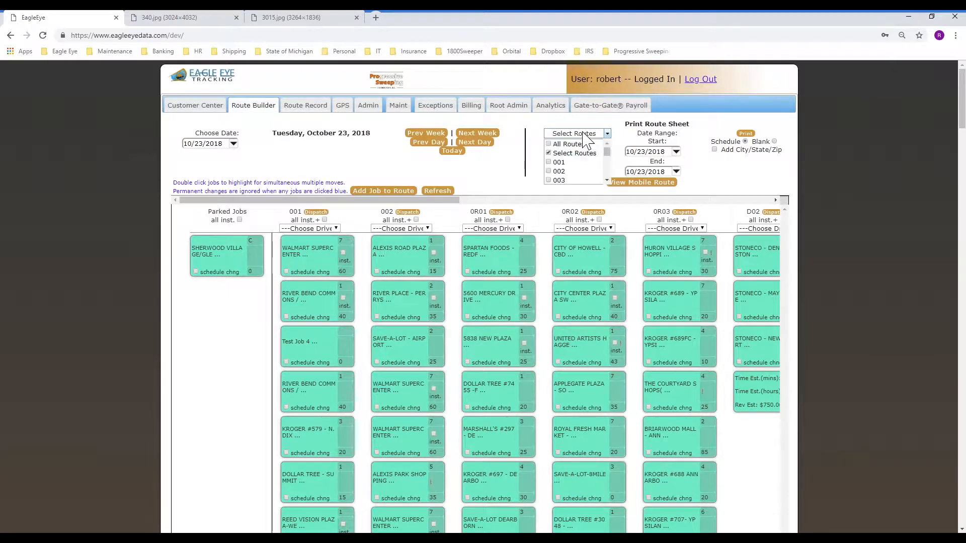
scroll(606, 177, "down", 2)
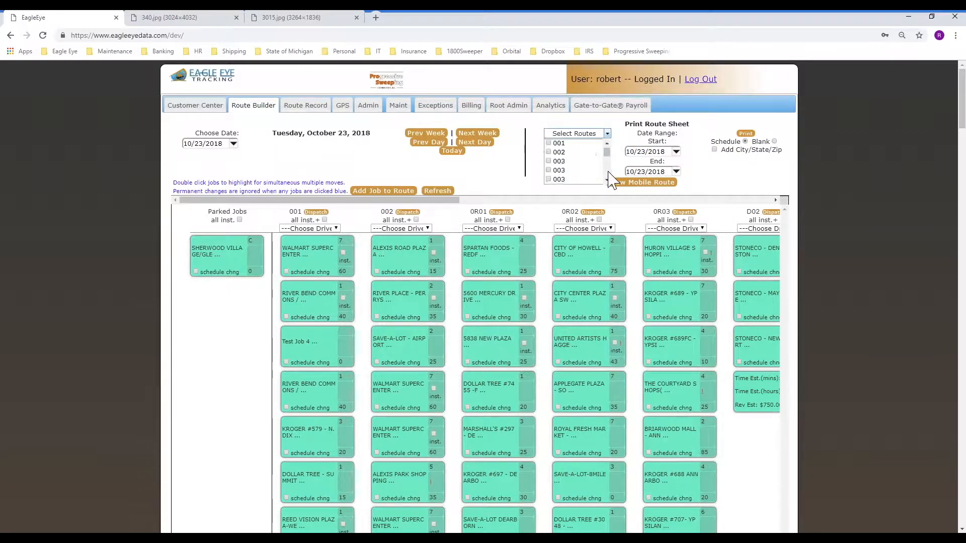
left_click(607, 174)
left_click(548, 165)
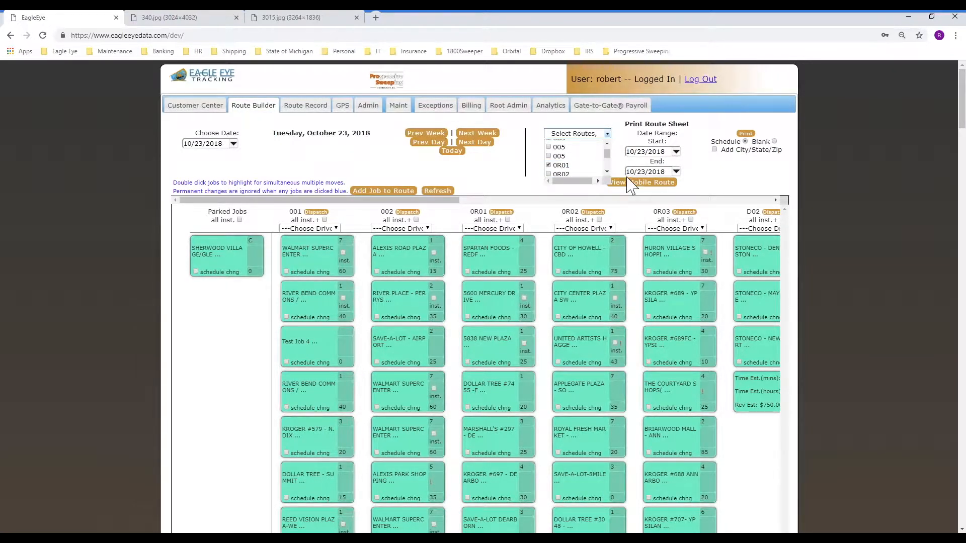
left_click(626, 183)
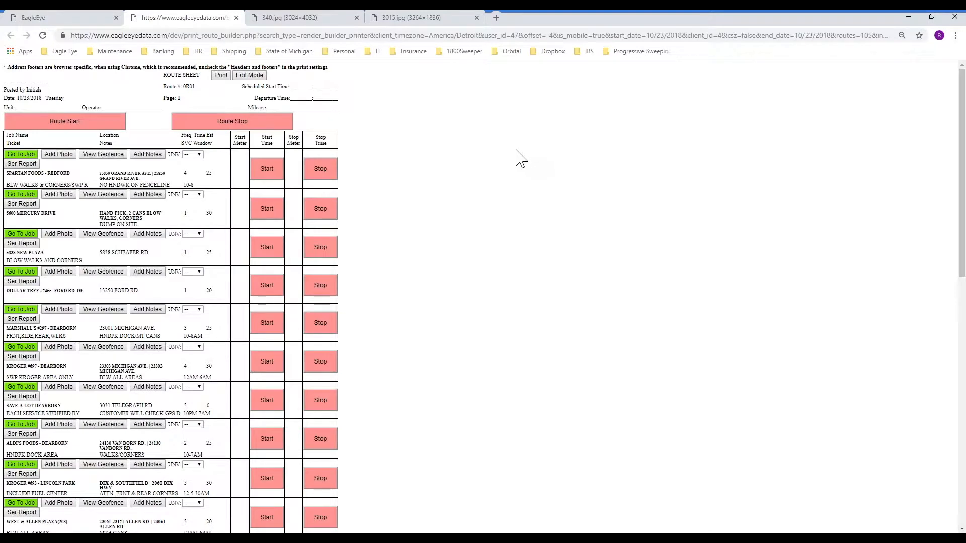
Open and close the Add Photo form, then show and hide the SPARTAN FOODS - REDFORD geofence map
left_click(57, 154)
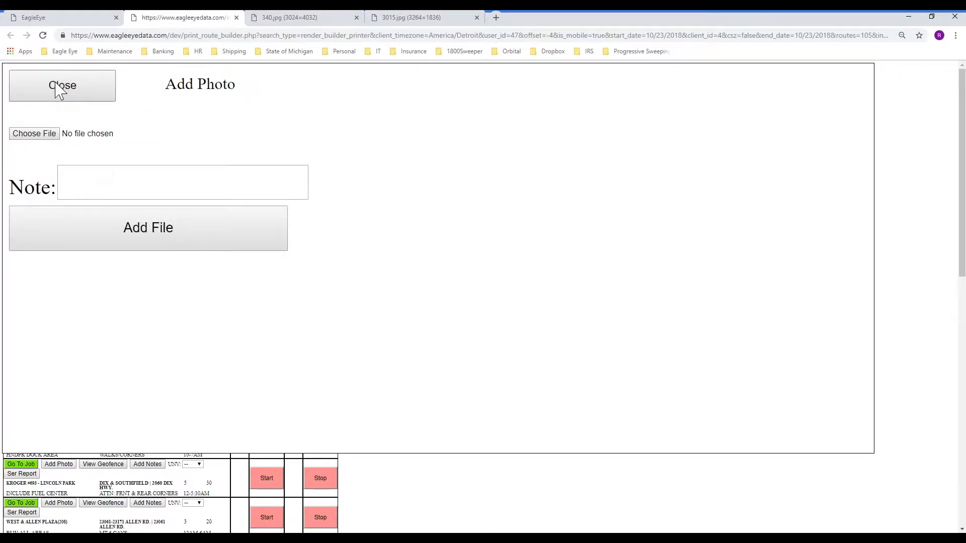
left_click(58, 89)
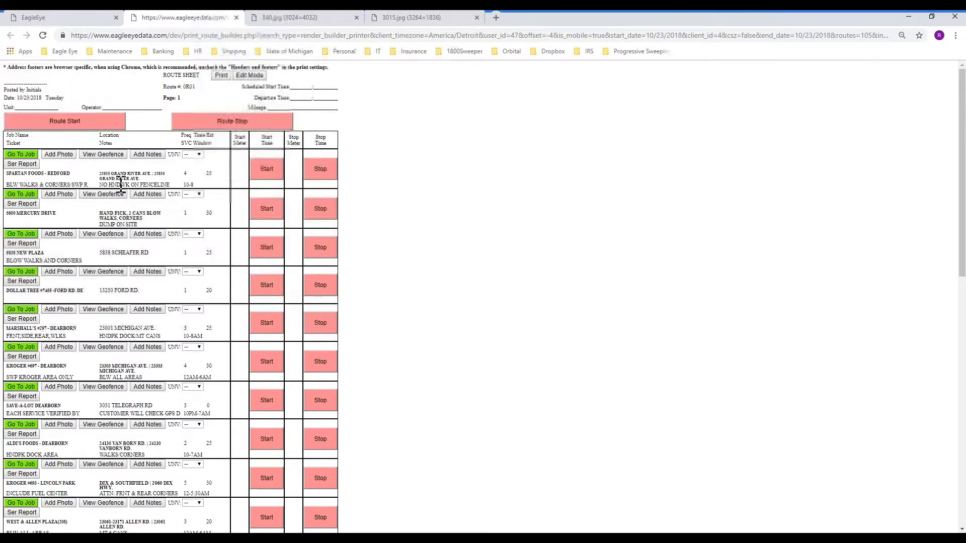
left_click(103, 155)
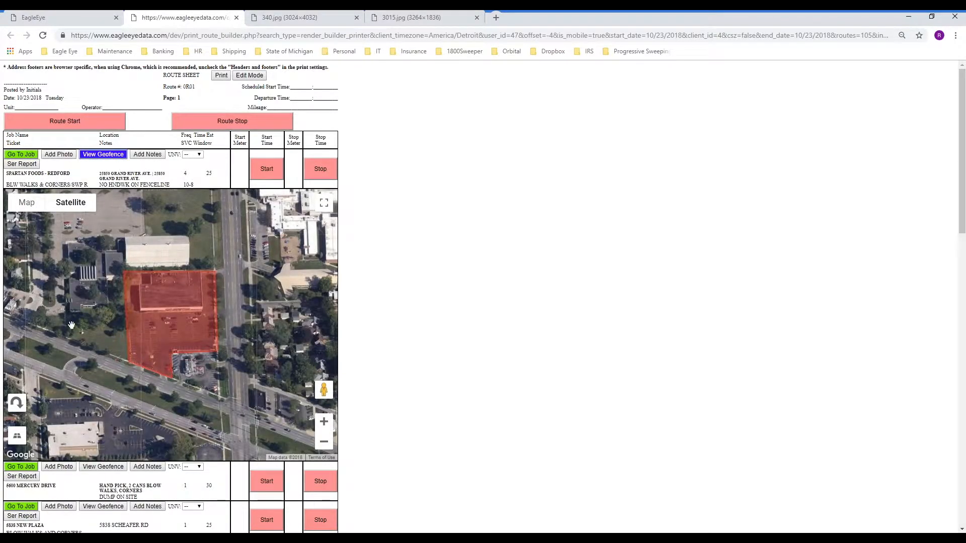
left_click(115, 157)
Save the driver note 'Test notes.' on the SPARTAN FOODS - REDFORD row
left_click(147, 154)
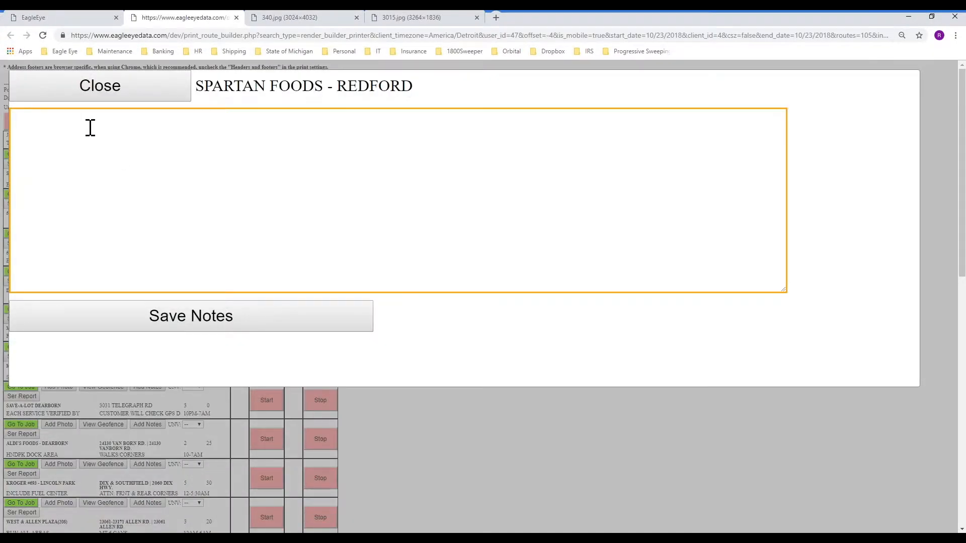
type("Test notes.")
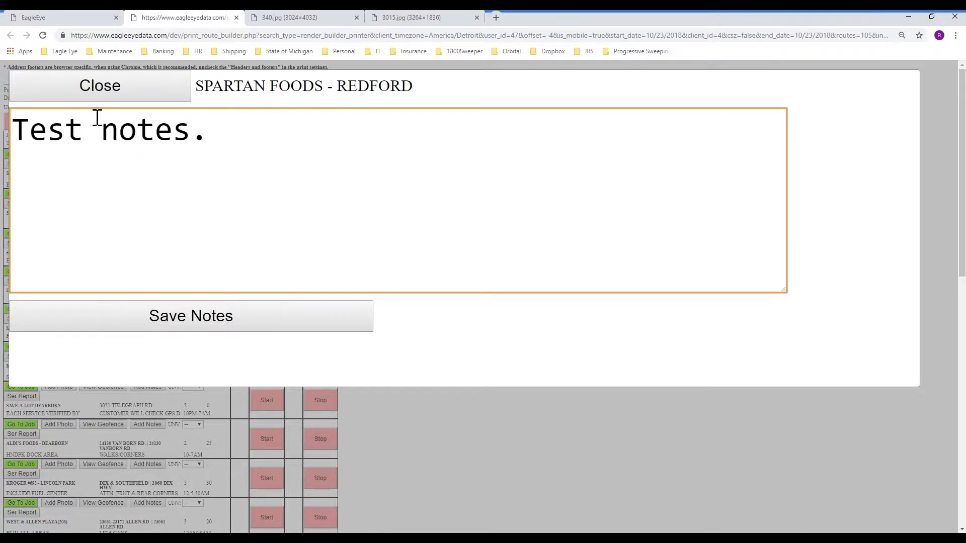
left_click(173, 322)
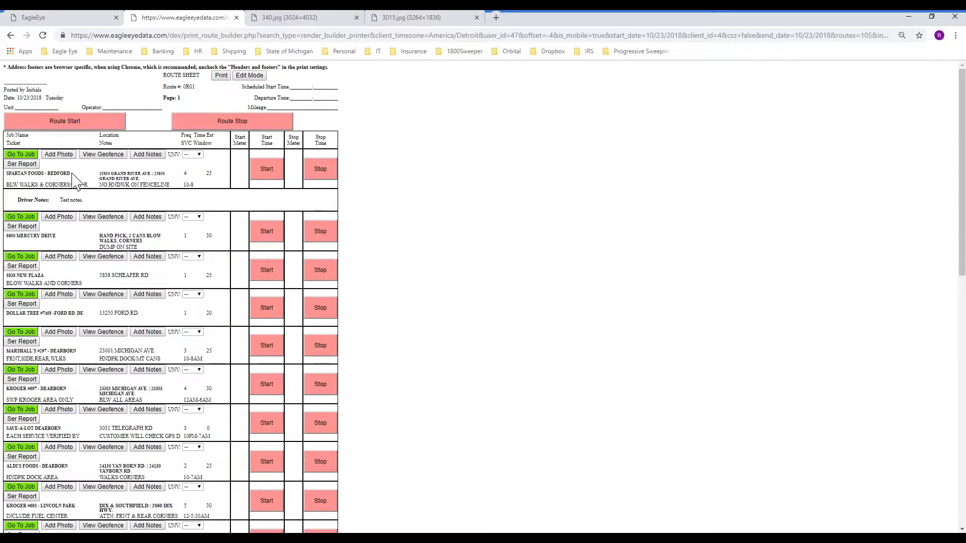
left_click(56, 154)
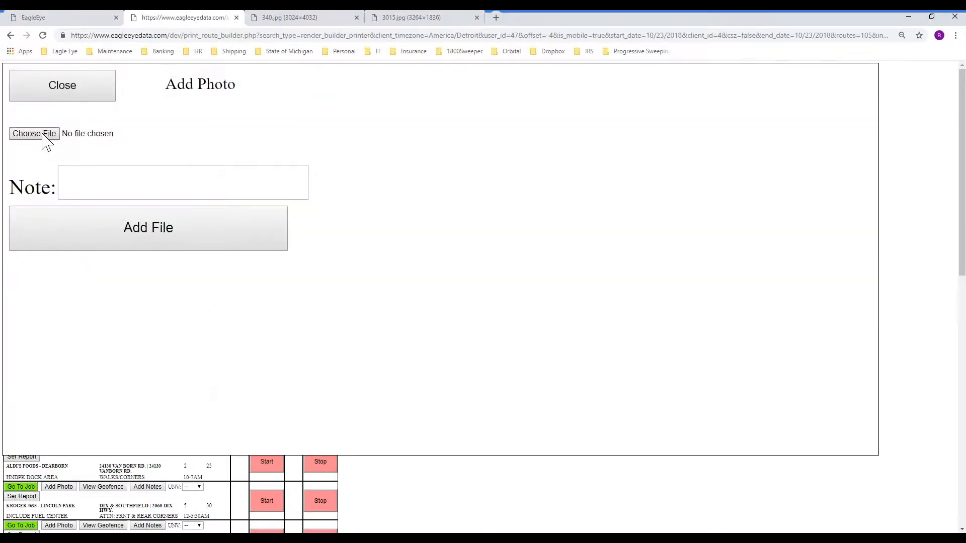
Upload a photo with the note 'Test picture' for SPARTAN FOODS, then go back to Route Builder
left_click(43, 134)
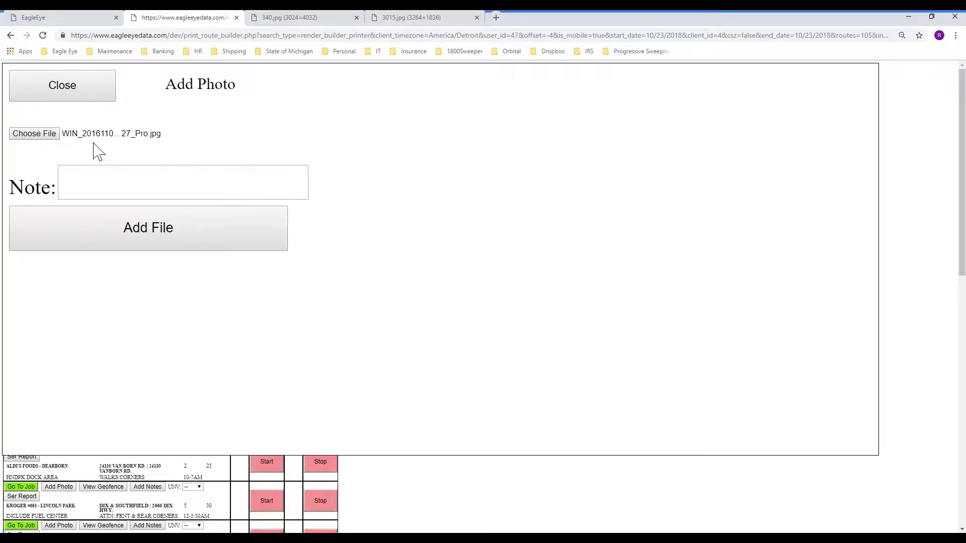
left_click(86, 181)
type("Test picture")
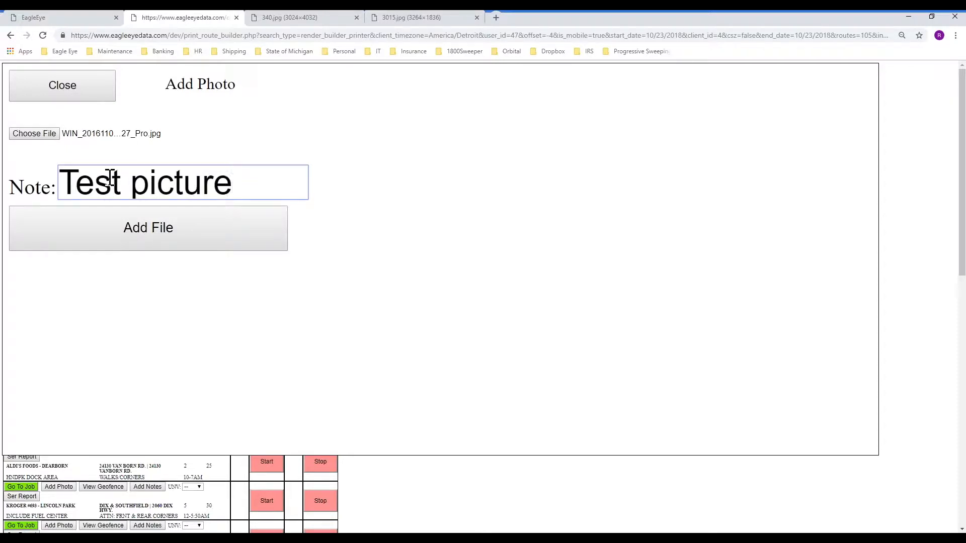
left_click(80, 232)
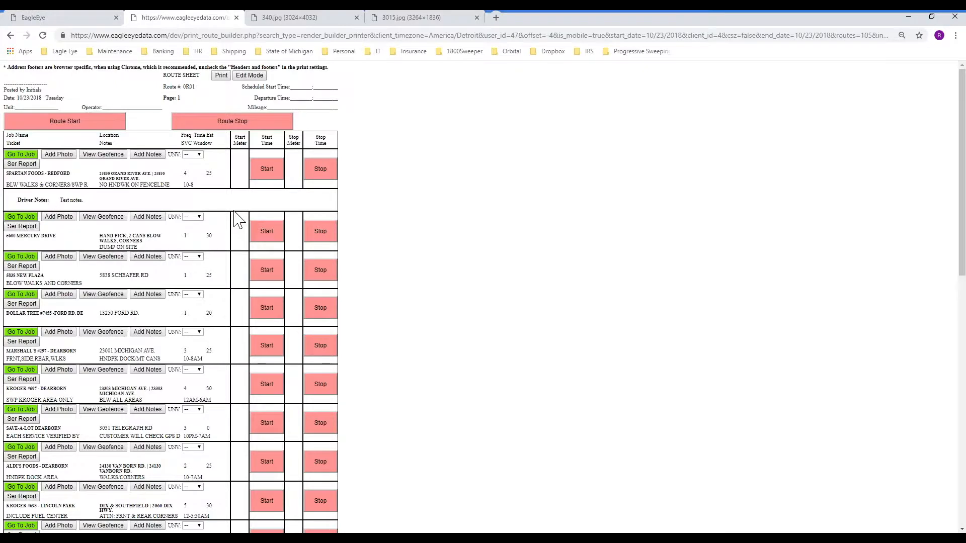
left_click(83, 18)
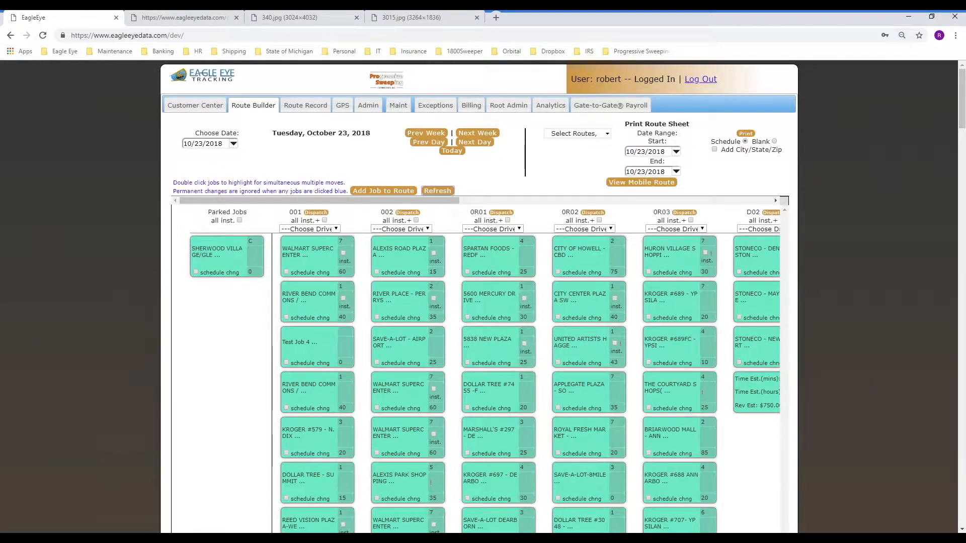
Refresh Route Builder, review the SPARTAN FOODS - REDFORD photo and note in Alerts, and copy the job name
left_click(437, 191)
left_click(475, 193)
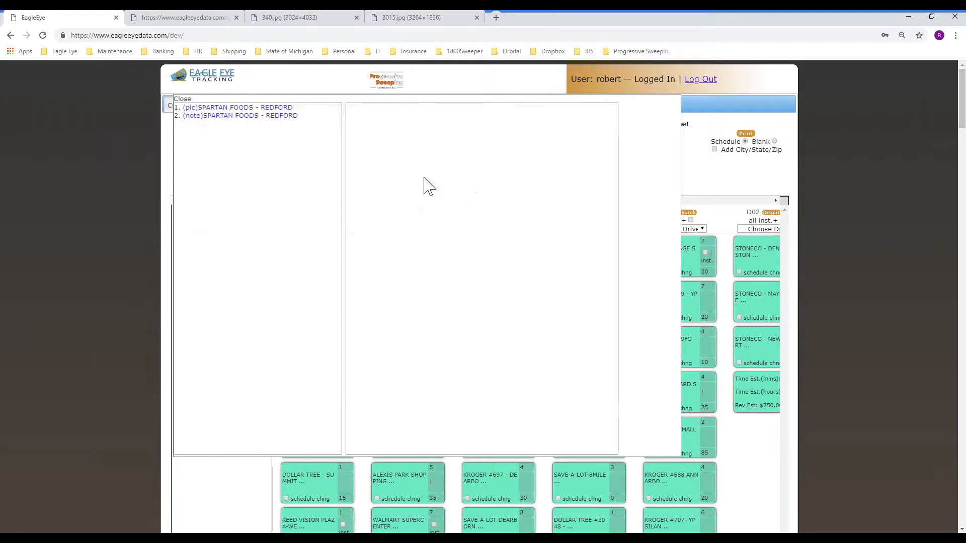
left_click(198, 112)
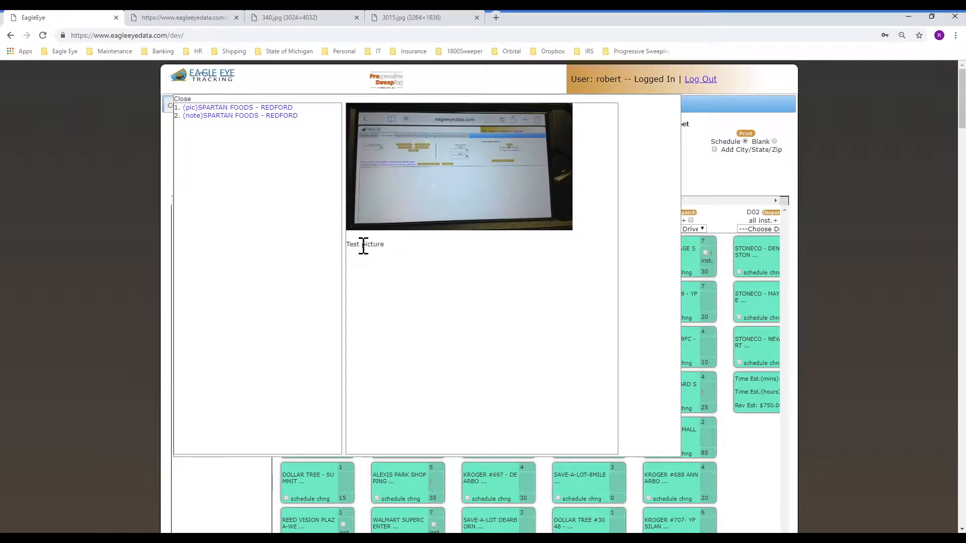
left_click(224, 116)
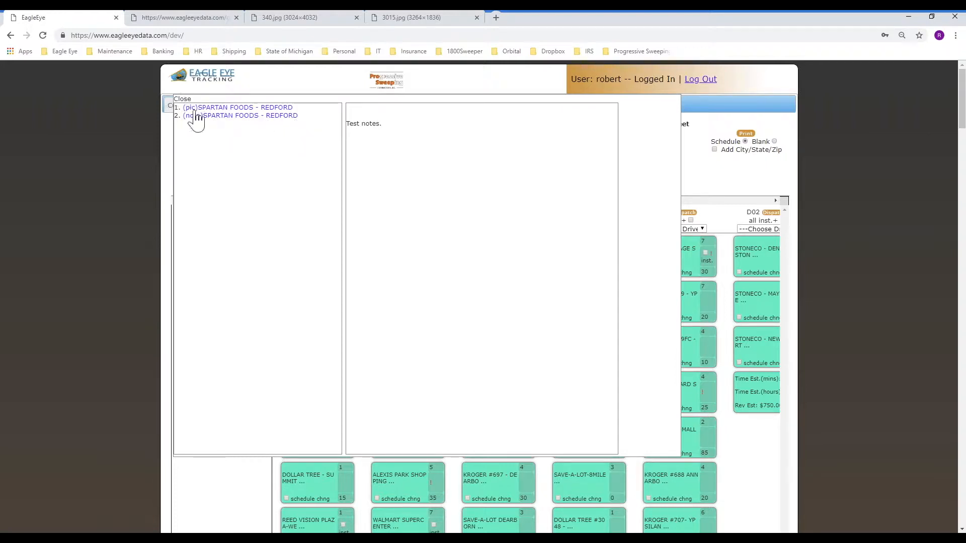
left_click_drag(205, 126, 302, 122)
key("ctrl+c")
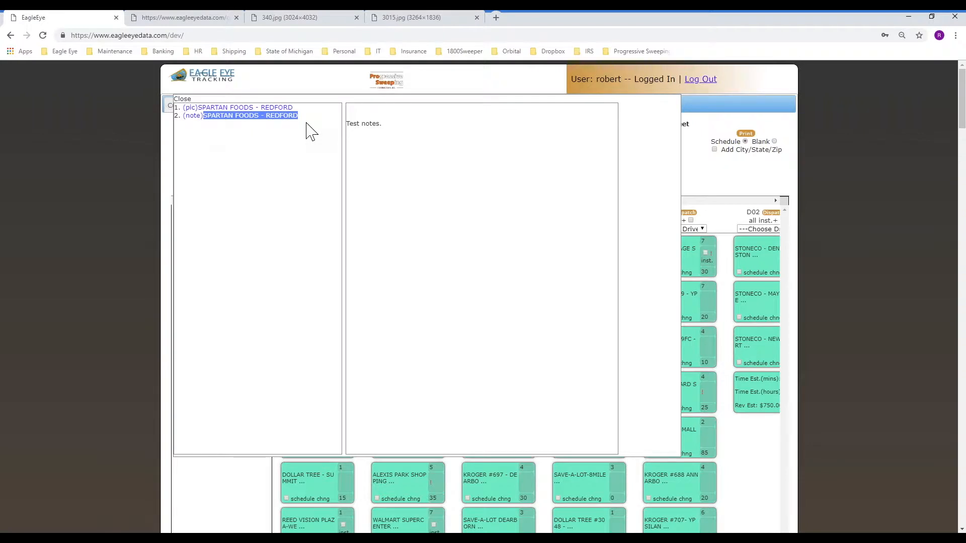
left_click(190, 99)
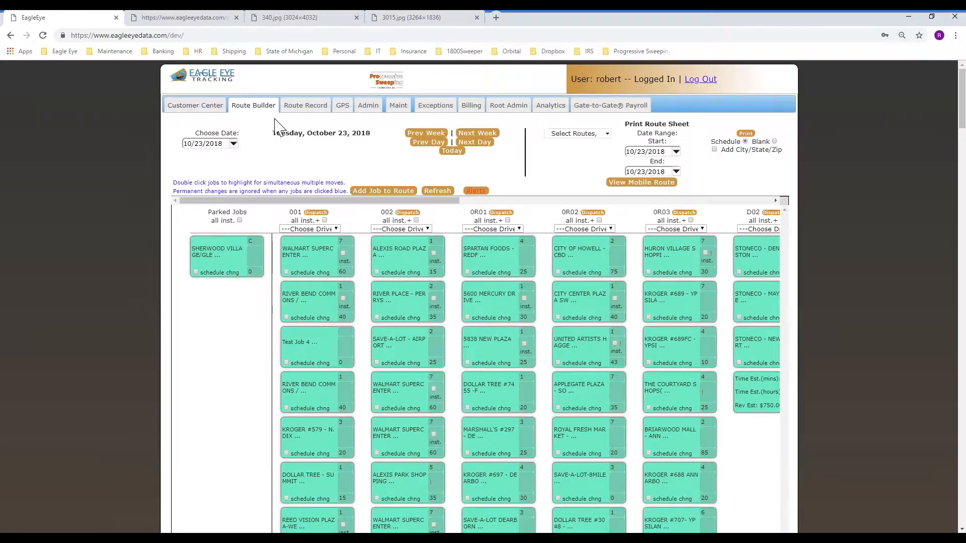
Find SPARTAN FOODS on the board and open the REDFORD job's billing and service details
key("ctrl+f")
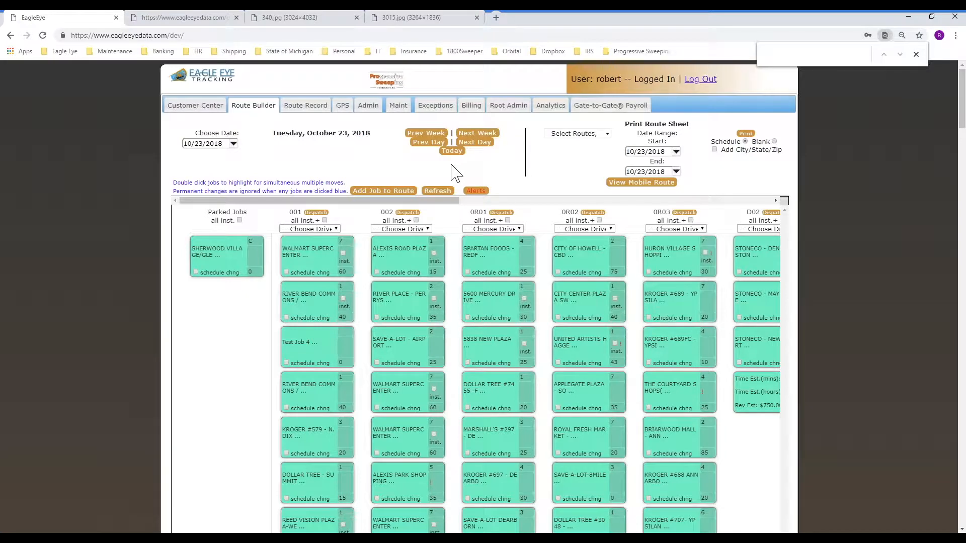
key("ctrl+v")
key("BackSpace")
key("BackSpace")
key("BackSpace")
key("BackSpace")
key("BackSpace")
key("BackSpace")
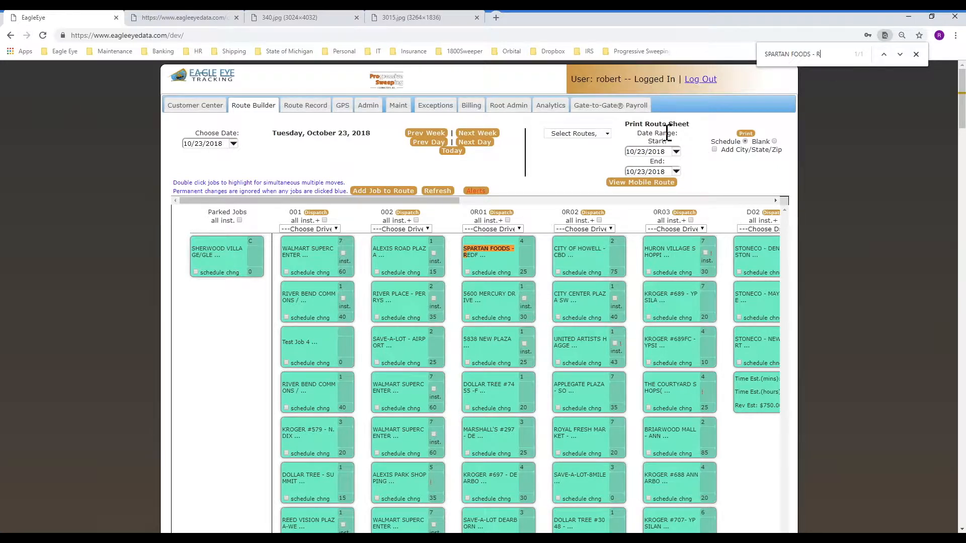
left_click(498, 265)
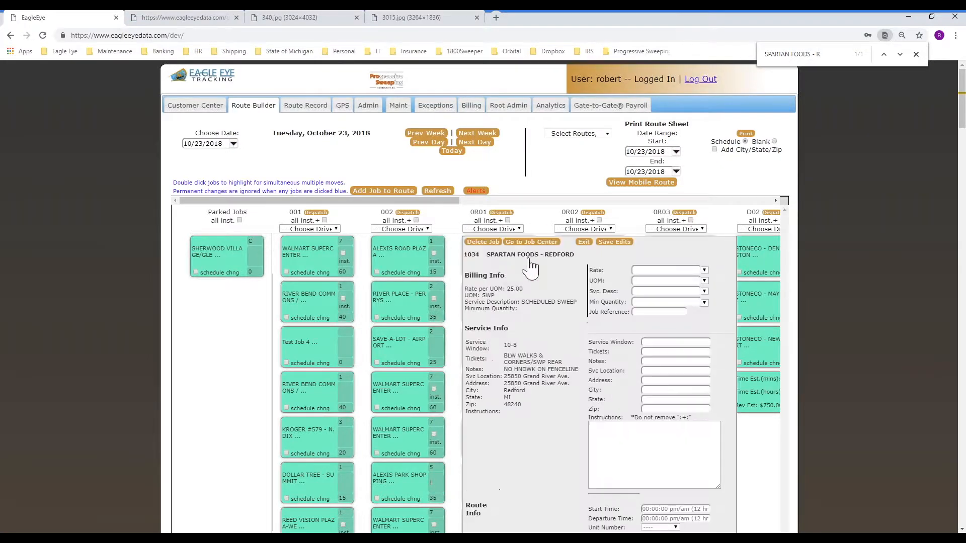
Open the job's attached photo 3016.jpg from the Job Center Files tab in a new tab
left_click(532, 242)
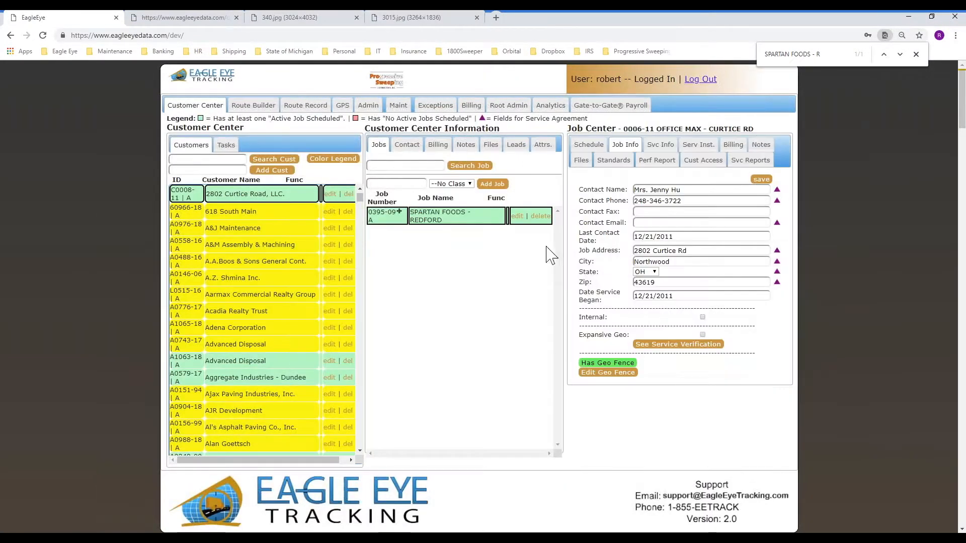
left_click(761, 145)
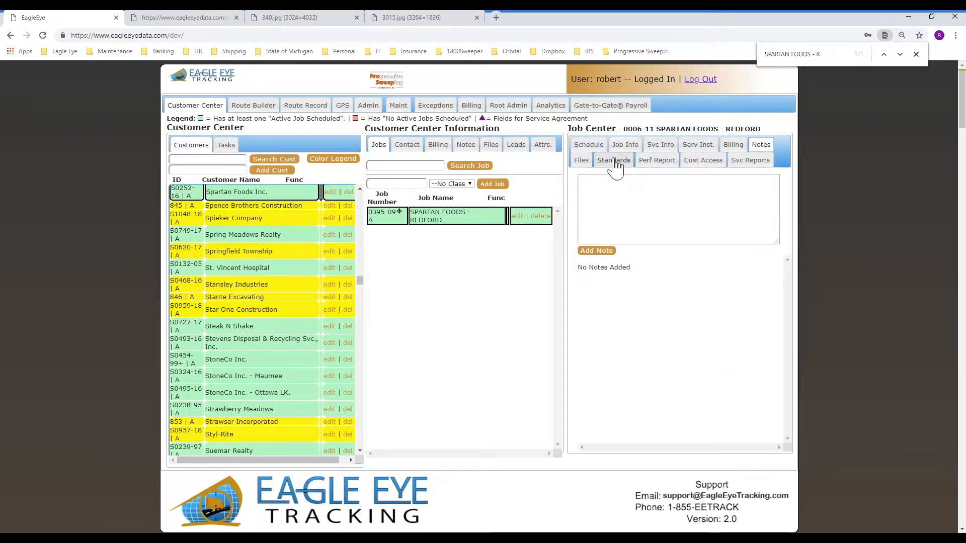
left_click(581, 161)
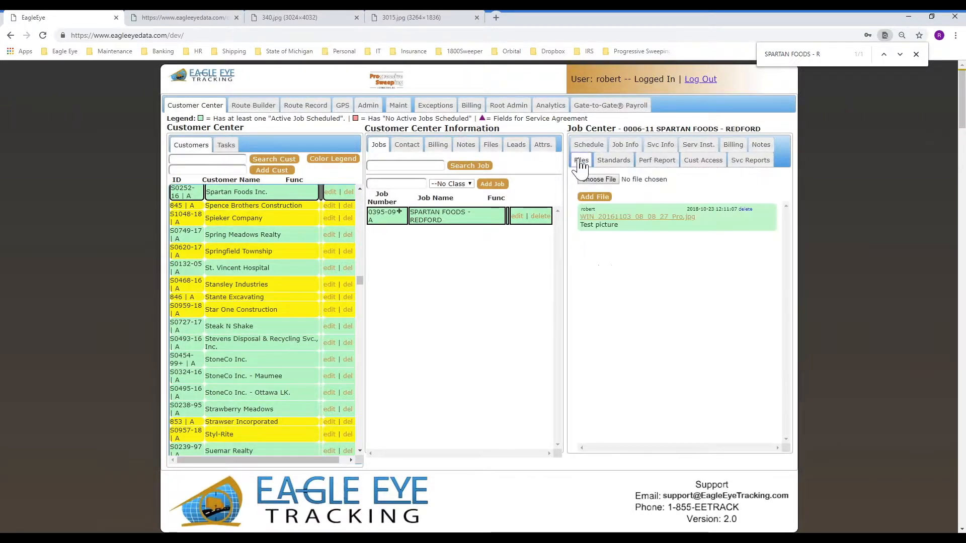
left_click(607, 219)
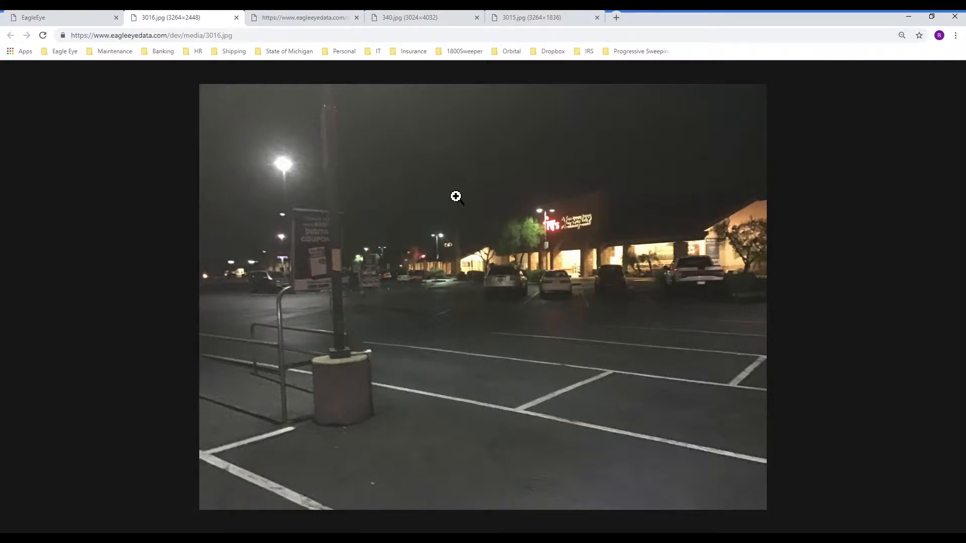
Switch back to the EagleEye tab showing the Customer Center
left_click(93, 22)
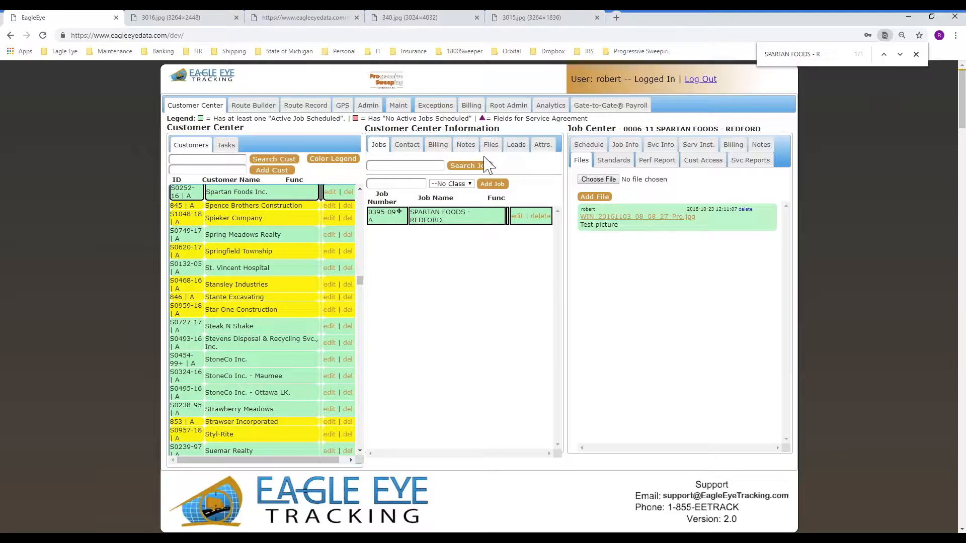
Save a Spartan Foods Inc. note naming the listed contact as the main contact to always speak with
left_click(417, 151)
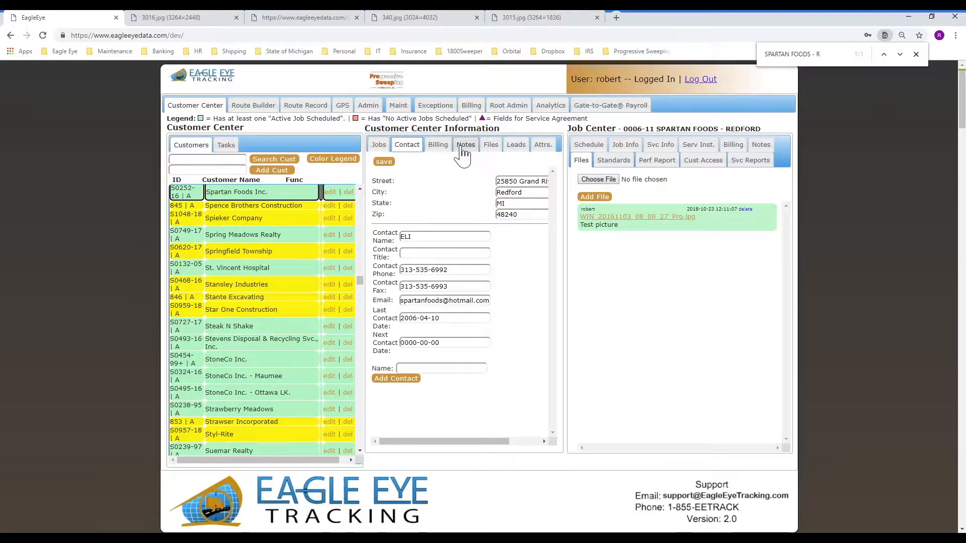
left_click(462, 149)
left_click(437, 181)
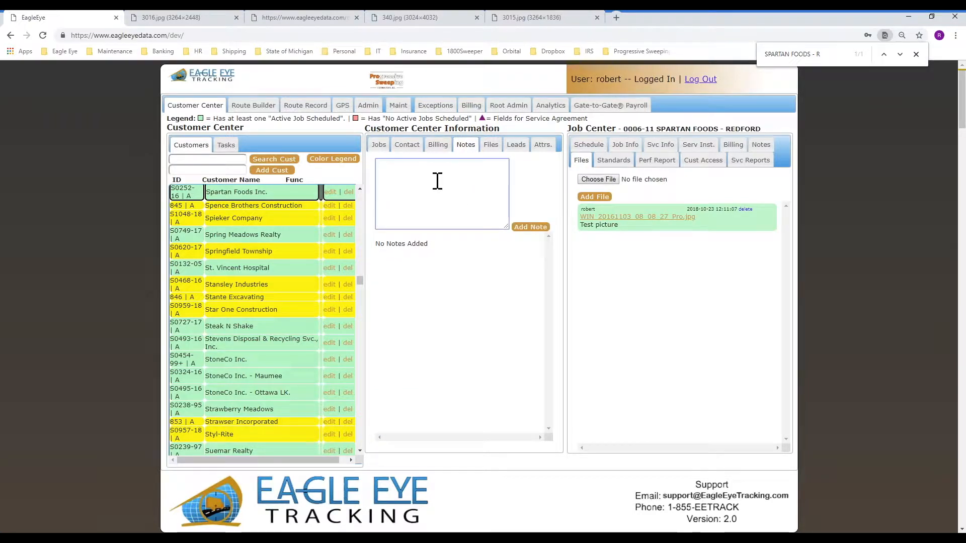
type("Eli is the main contan")
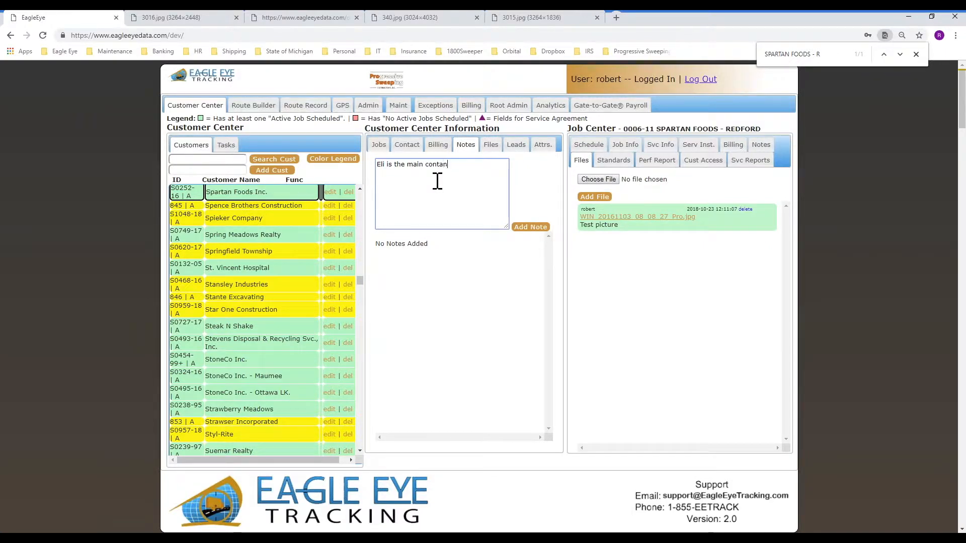
type("ct.  Always speak hith ")
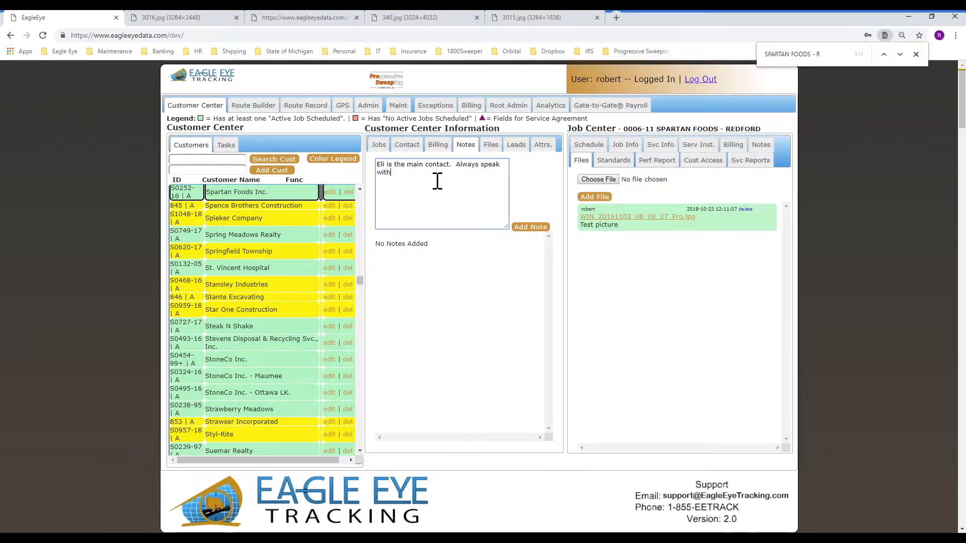
type("him.")
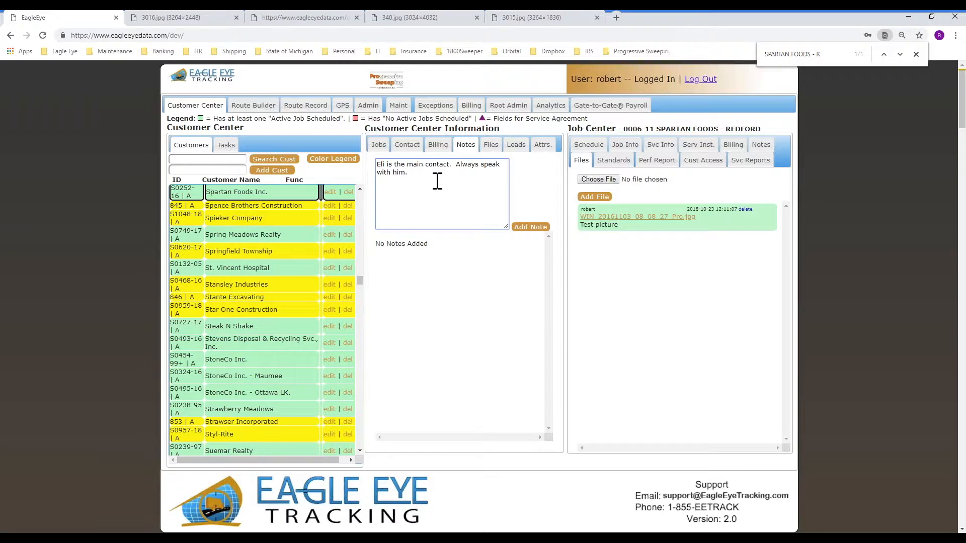
left_click(529, 227)
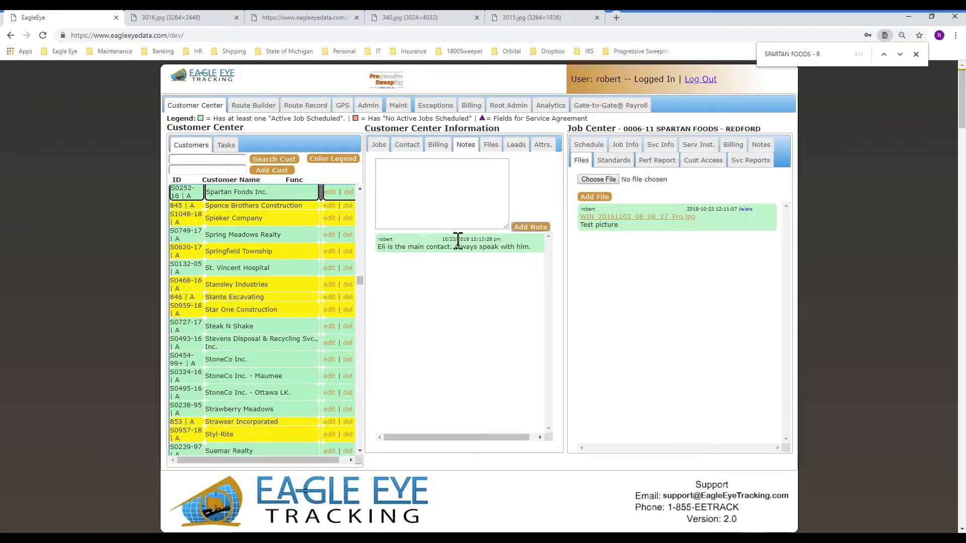
left_click(408, 151)
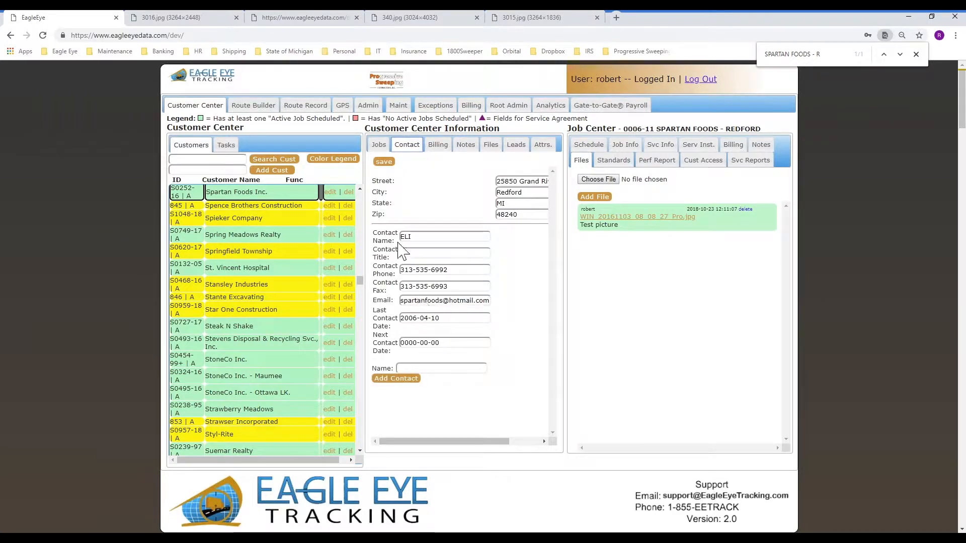
Show the customer's notes and search the page for the contact's first name
left_click(467, 150)
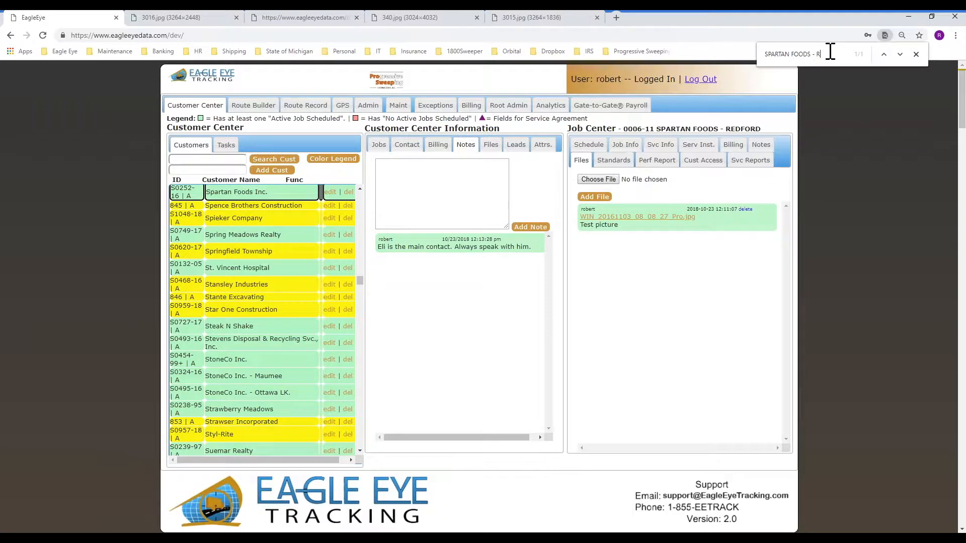
left_click(841, 62)
type("eli")
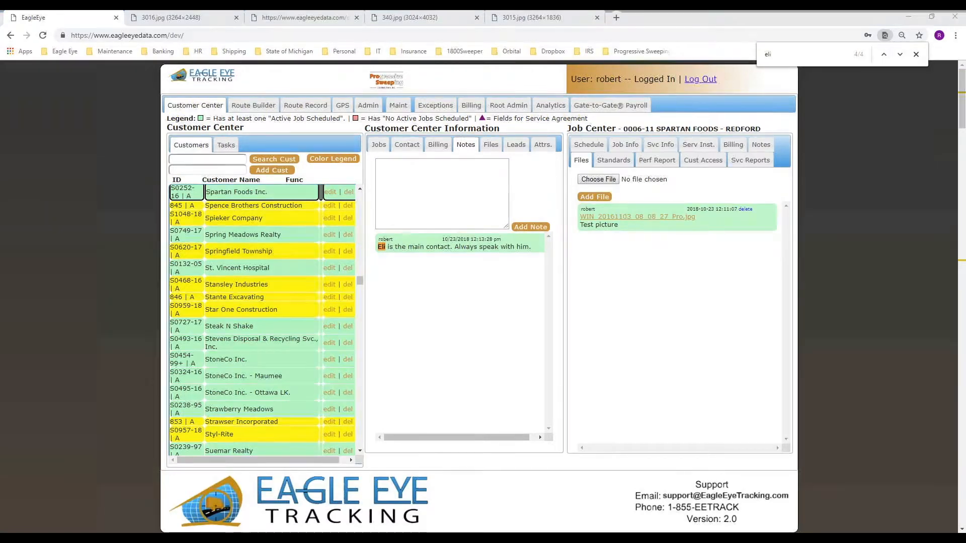
Circle and underline the new note with on-screen pen marks, then clear them
mouse_move(400, 233)
left_mouse_down()
mouse_move(437, 262)
mouse_move(425, 246)
left_mouse_up()
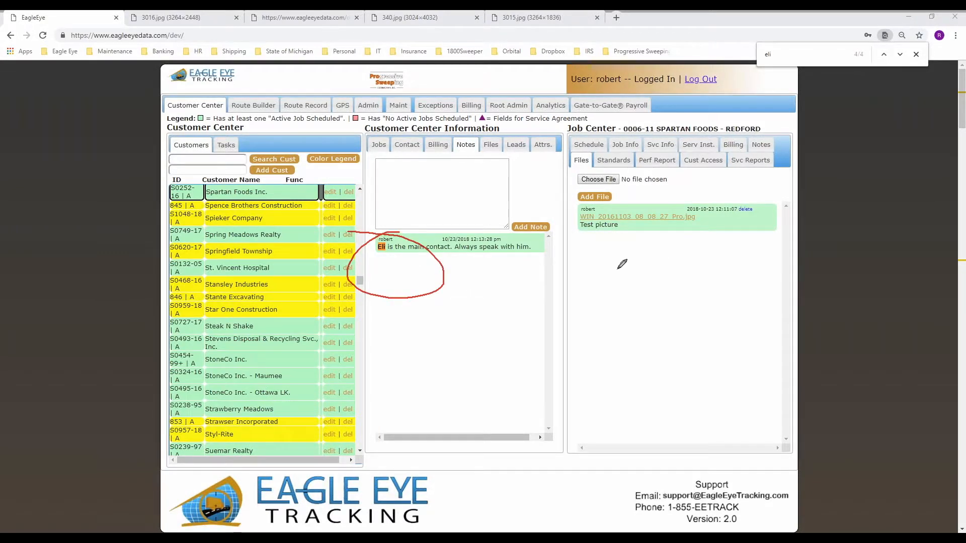
left_click_drag(419, 273, 449, 294)
left_click_drag(453, 319, 496, 319)
left_click_drag(440, 368, 482, 368)
left_click_drag(402, 401, 500, 402)
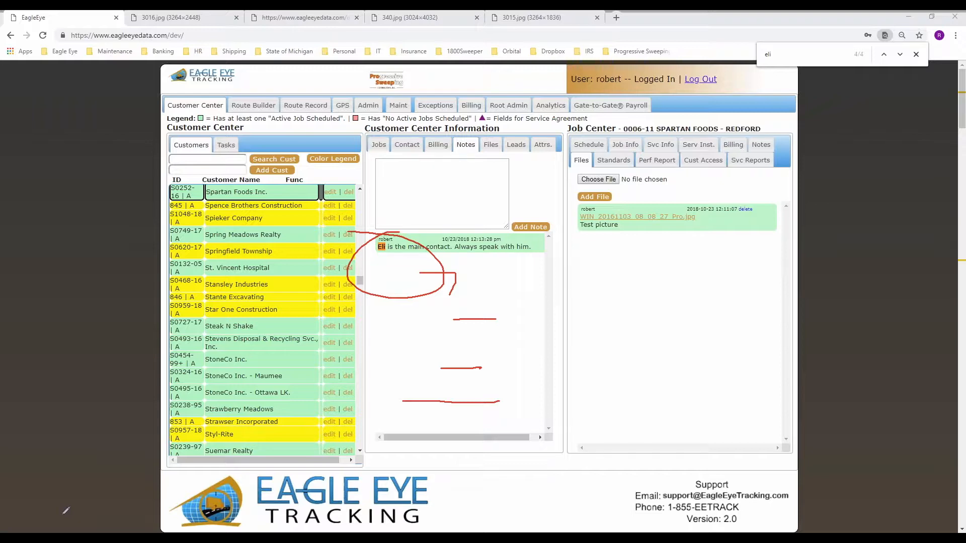
key("Escape")
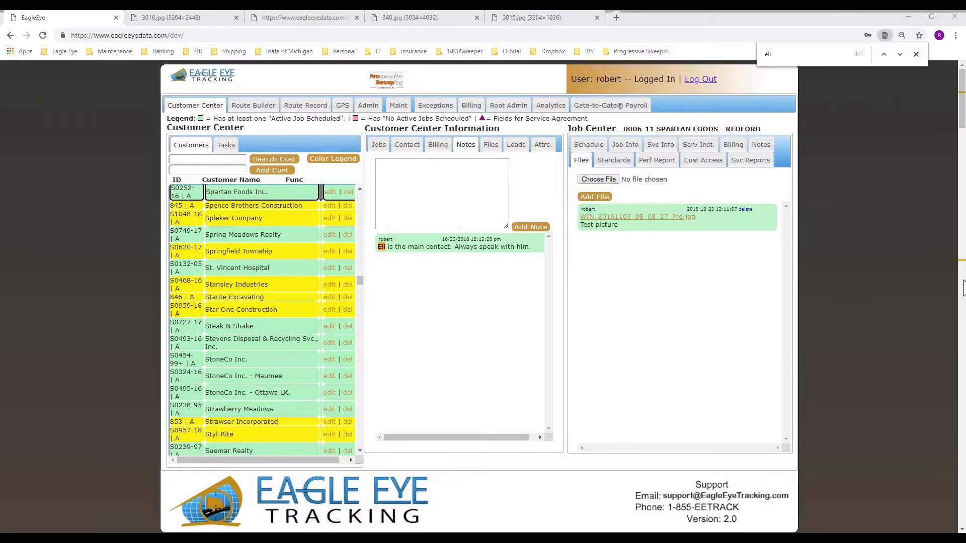
Close the browser find bar, leaving the main-contact note displayed
left_click(916, 55)
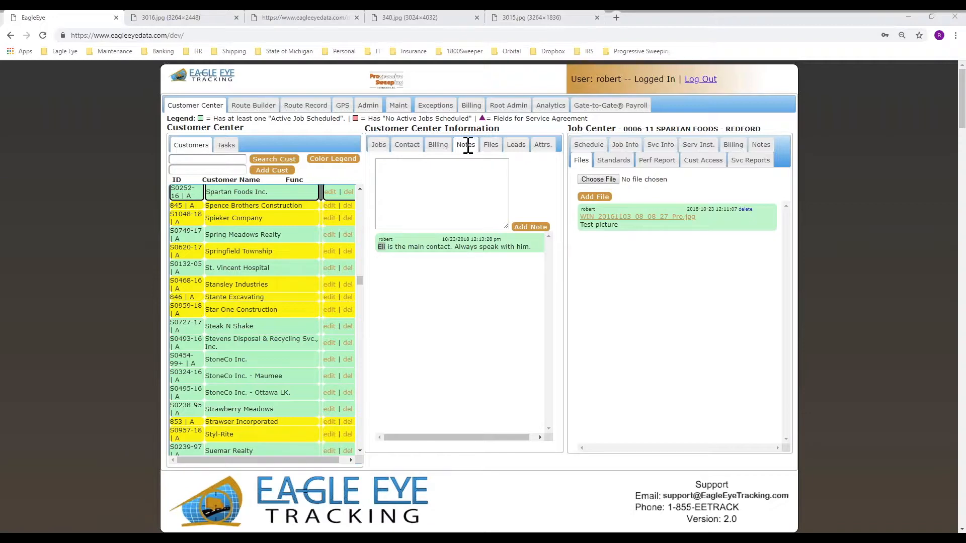
Upload WIN_20161103_08_08_27_Pro.jpg to the customer's files, then bring up the 3016.jpg photo tab
left_click(498, 145)
left_click(499, 146)
left_click(395, 166)
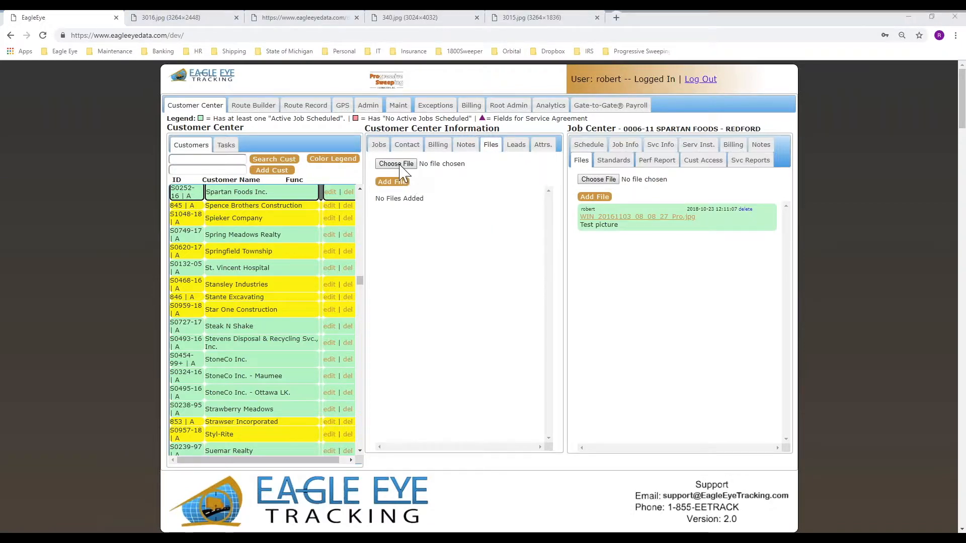
left_click(344, 179)
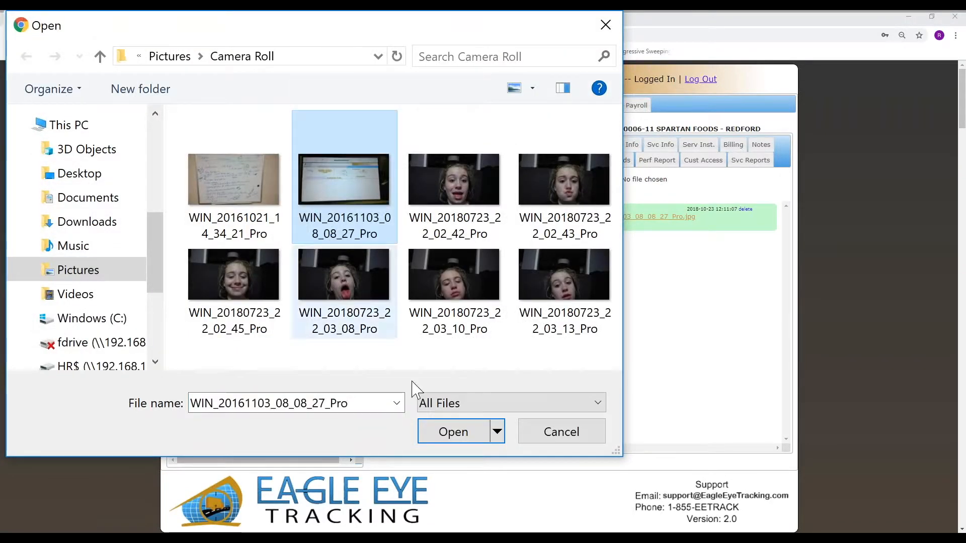
left_click(455, 432)
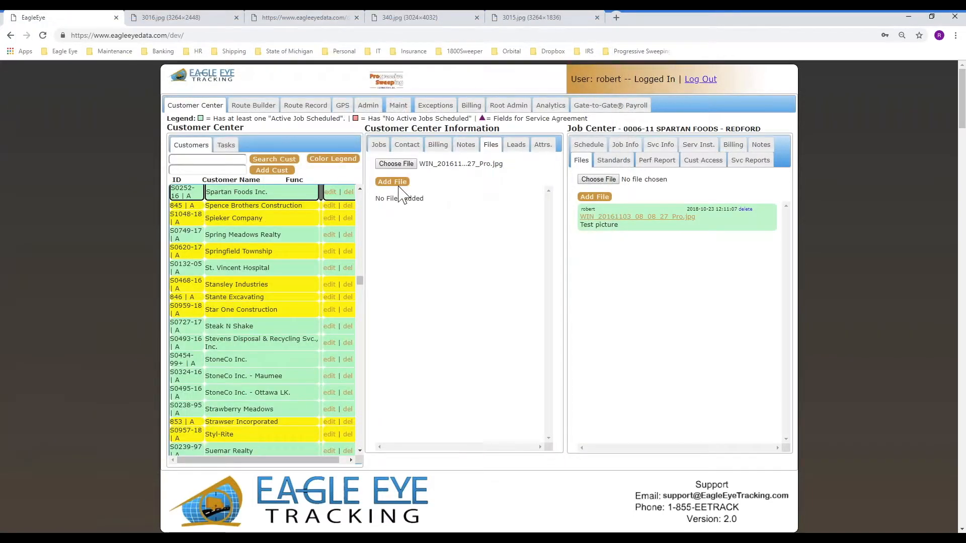
left_click(392, 181)
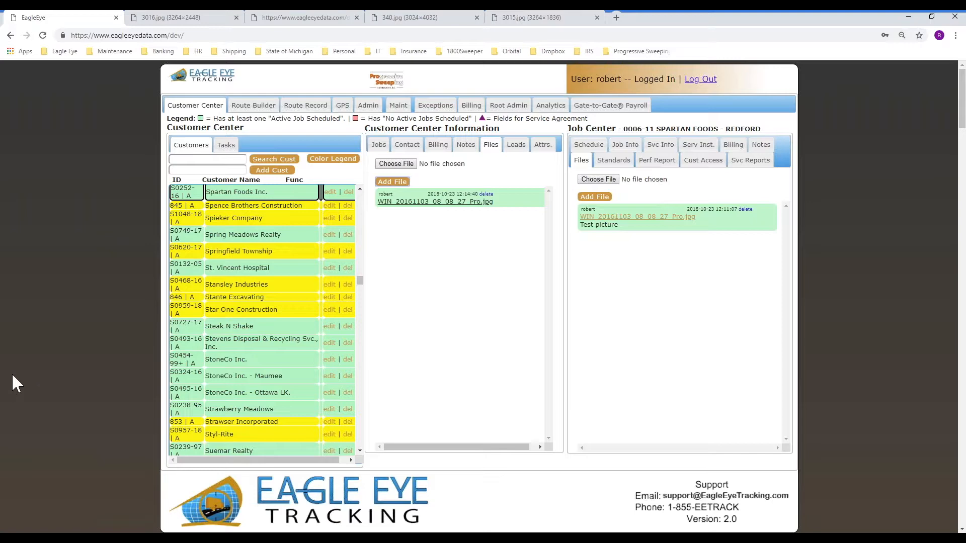
left_click(198, 18)
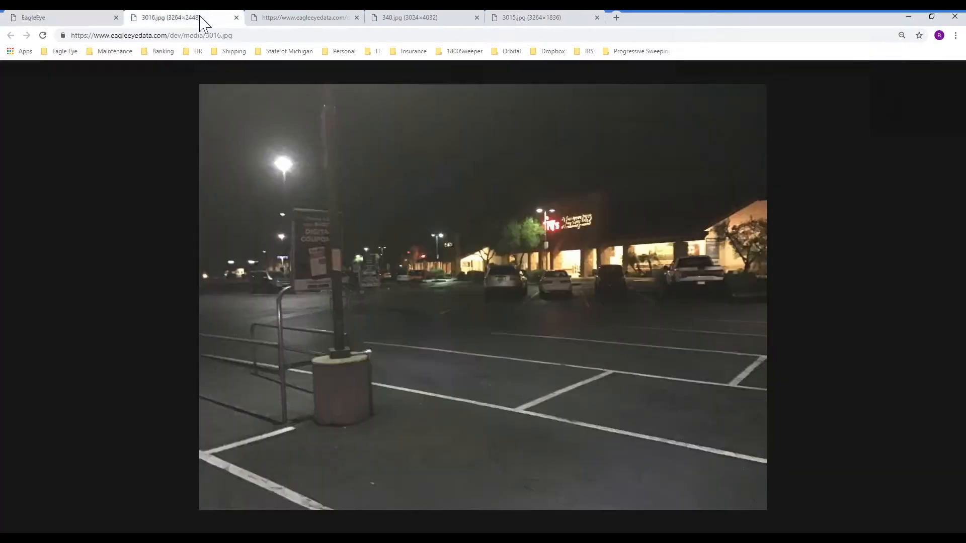
Open and close the Add Photo popup for the route sheet's Spartan Foods stop, then return to Customer Center
left_click(301, 17)
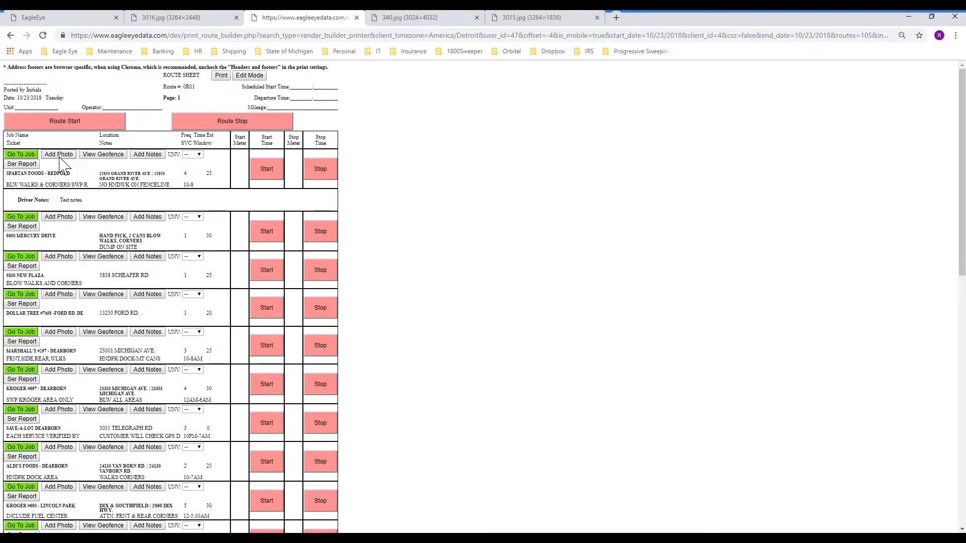
left_click(59, 155)
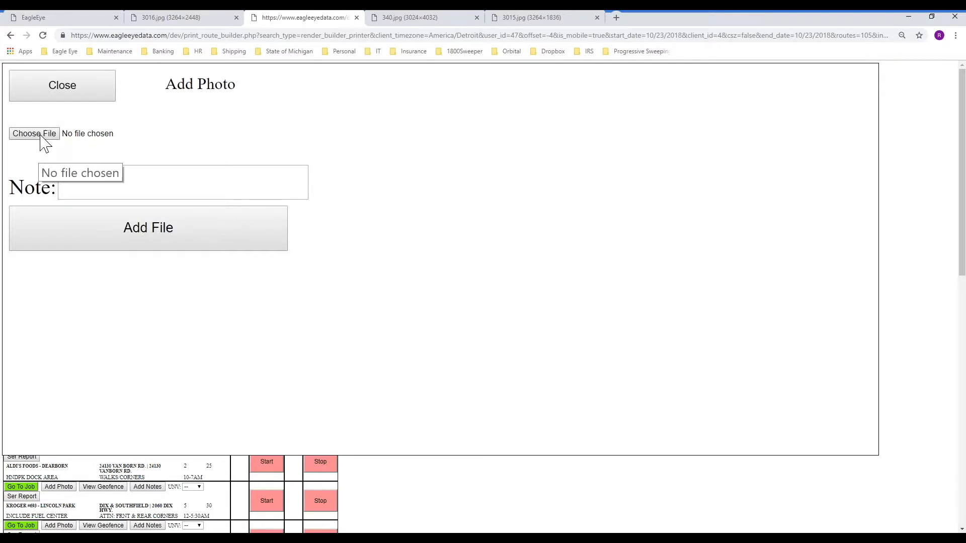
left_click(84, 95)
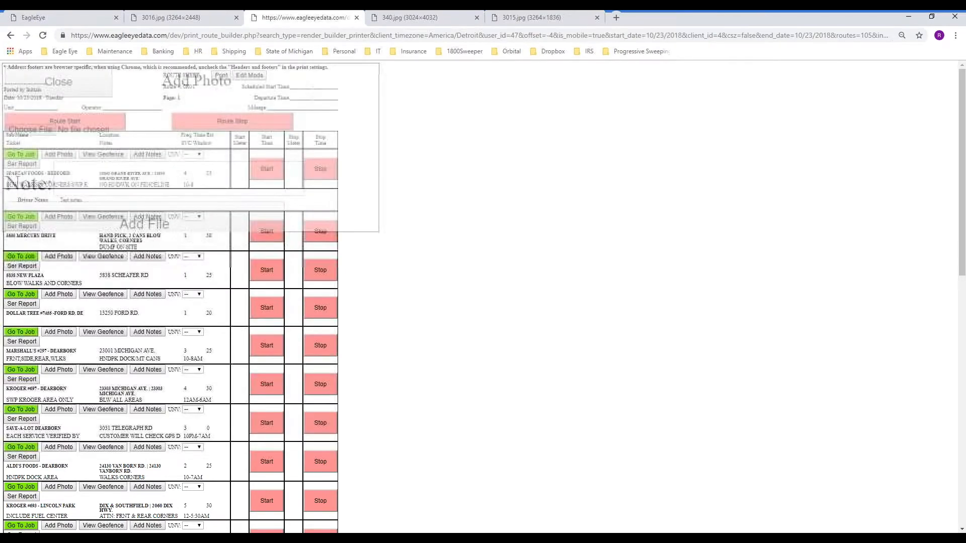
left_click(71, 17)
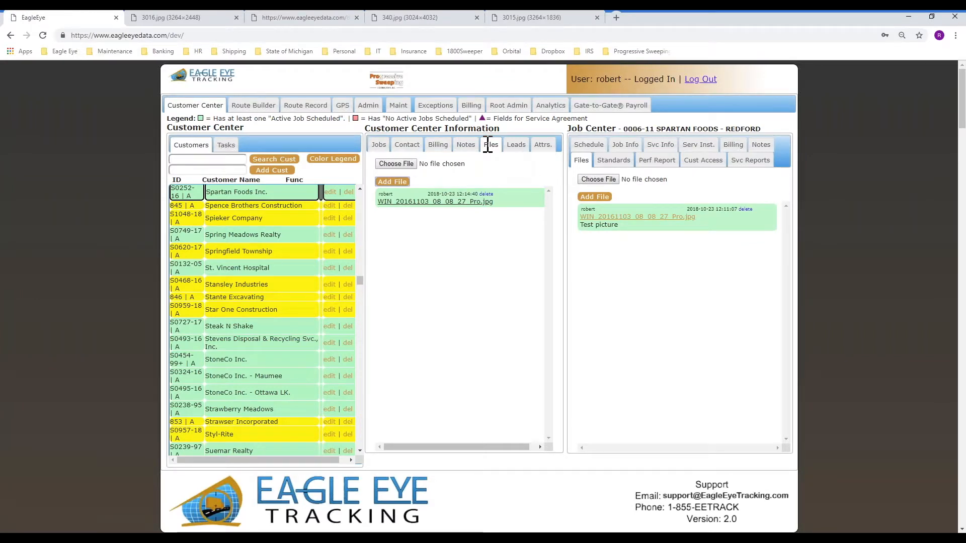
Add a "Test notes." note to the Spartan Foods customer
left_click(466, 147)
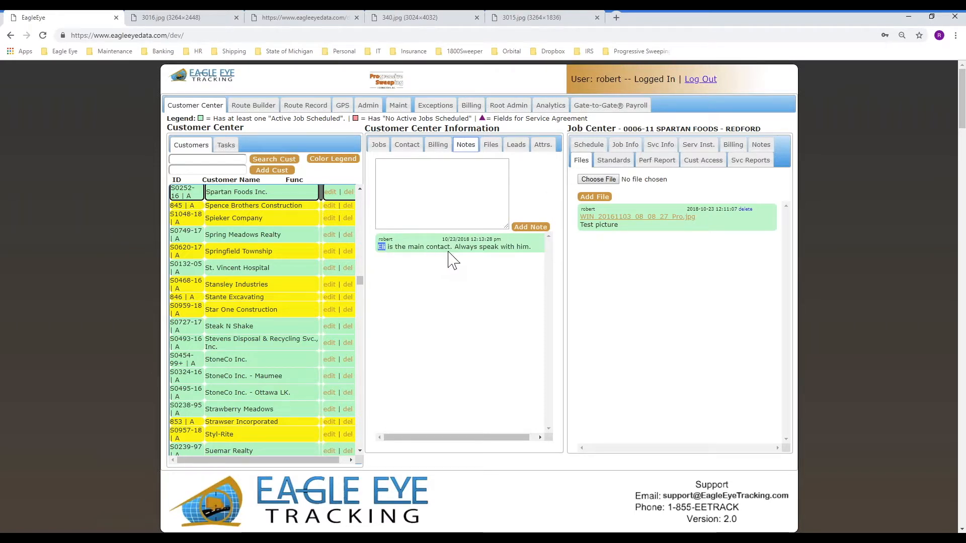
left_click(472, 181)
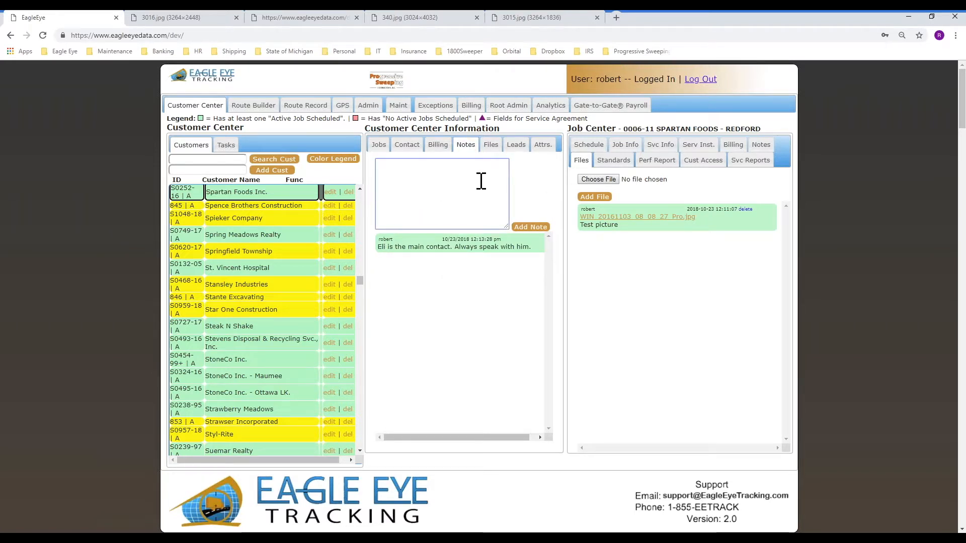
type("Test notes.")
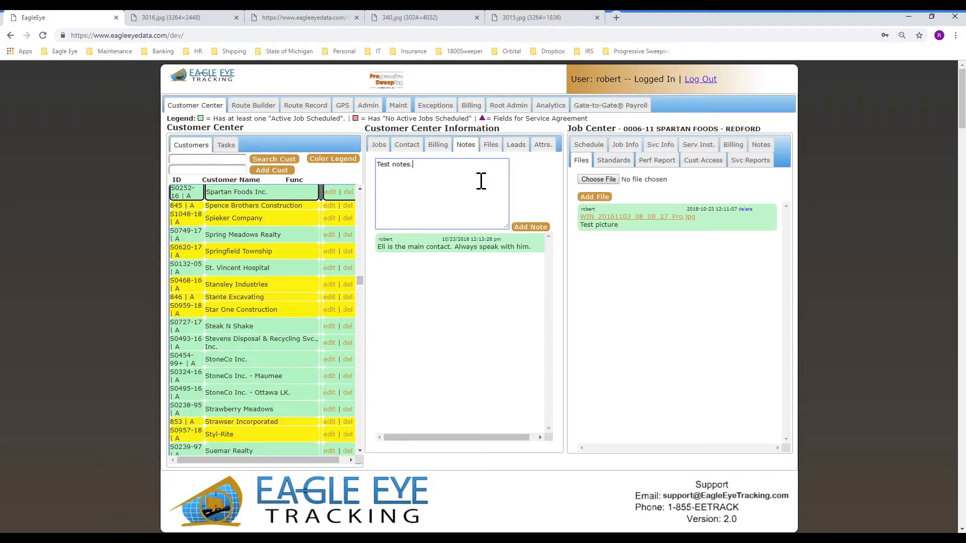
left_click(529, 227)
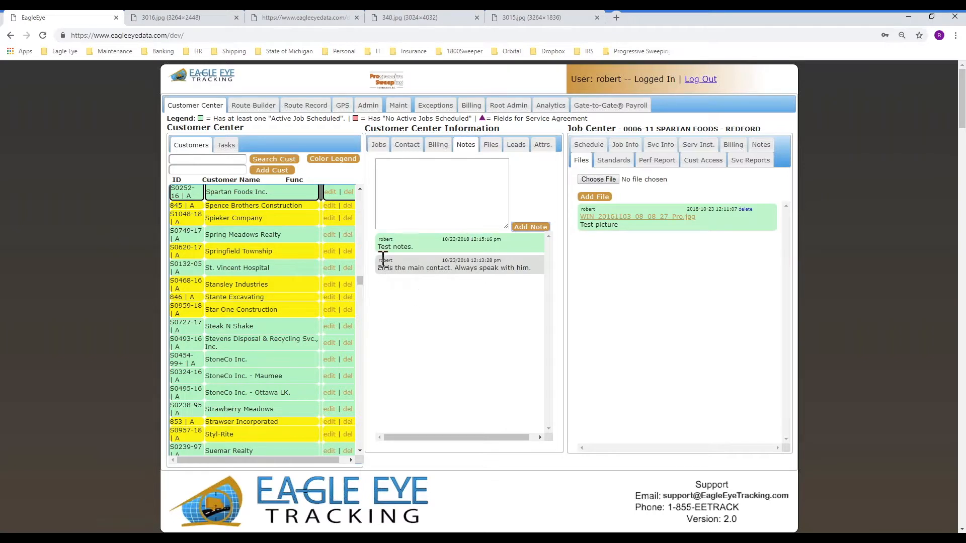
Add a "Test notes" note to the SPARTAN FOODS - REDFORD job
left_click(760, 145)
left_click(650, 196)
type("Test notes")
left_click(610, 250)
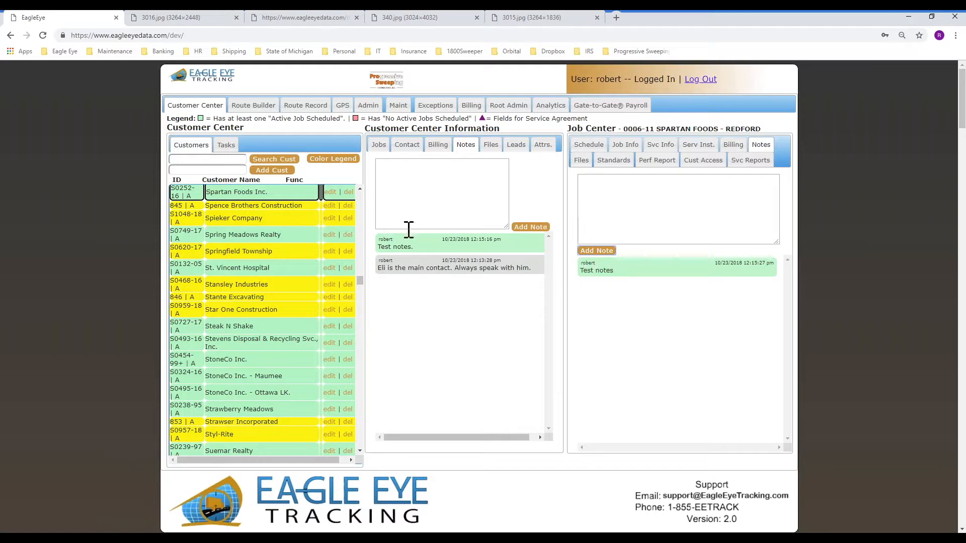
Browse the job lists of Spring Meadows Realty and Sayco Properties
left_click(381, 147)
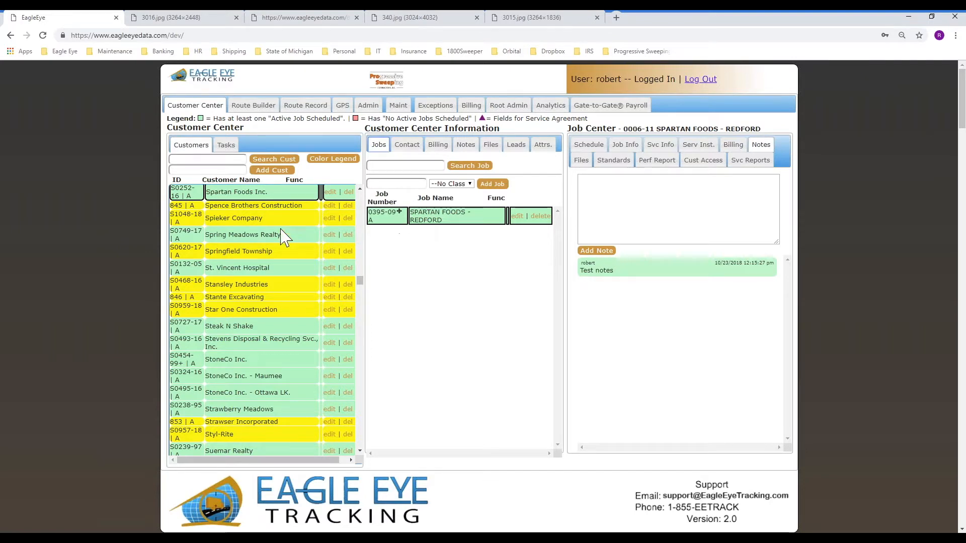
scroll(252, 224, "up", 2)
left_click(245, 337)
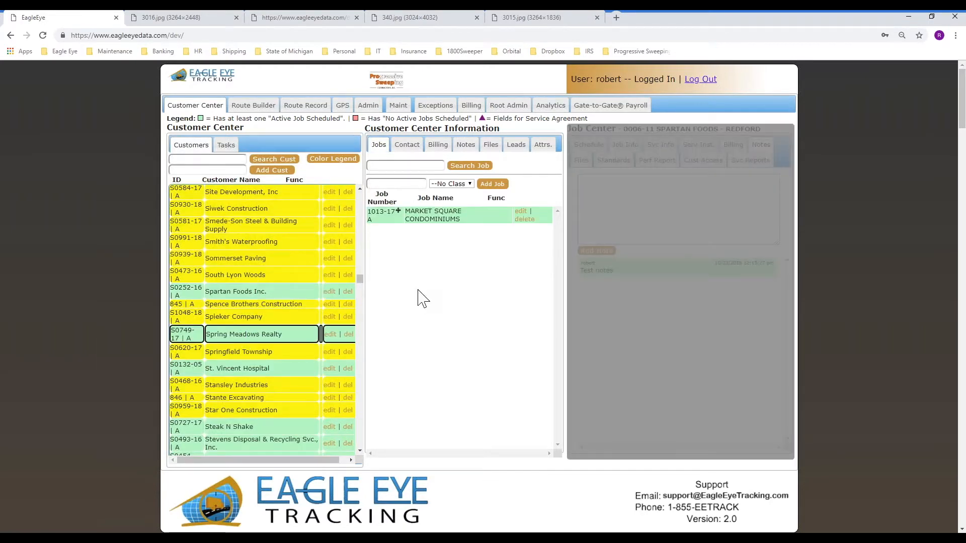
scroll(276, 242, "up", 10)
left_click(227, 365)
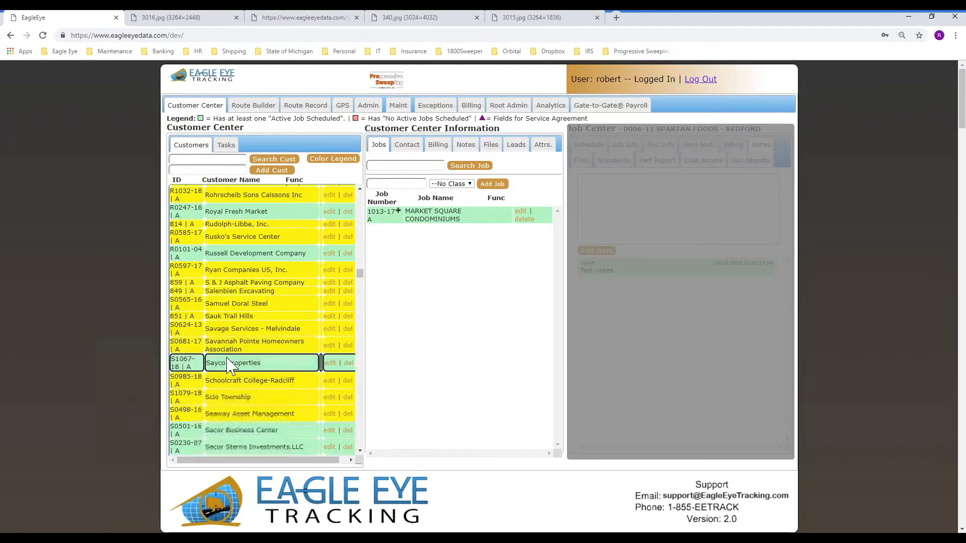
View Russell Development's BLOCKBUSTER/KINKO-CLINTON TWP job, then show the October 23, 2018 Route Builder board
left_click(237, 254)
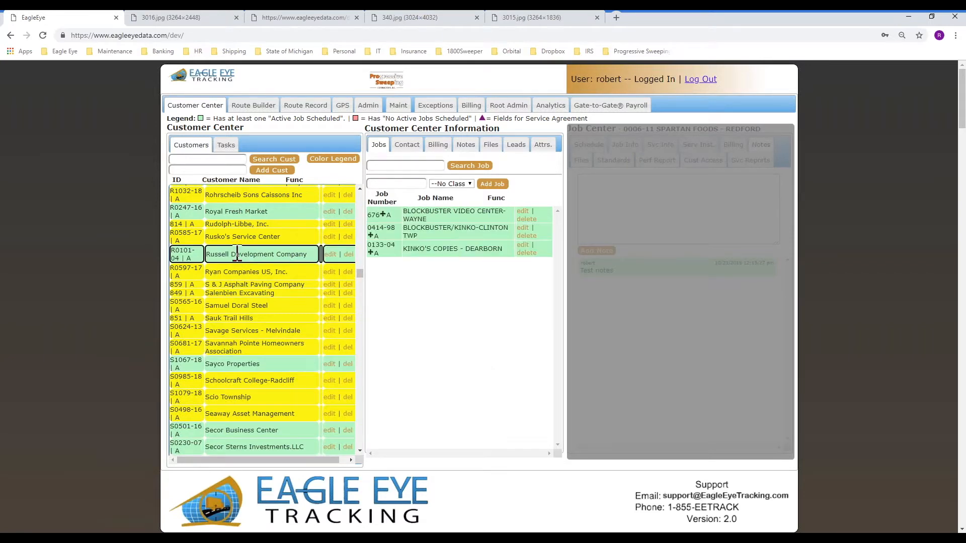
left_click(438, 232)
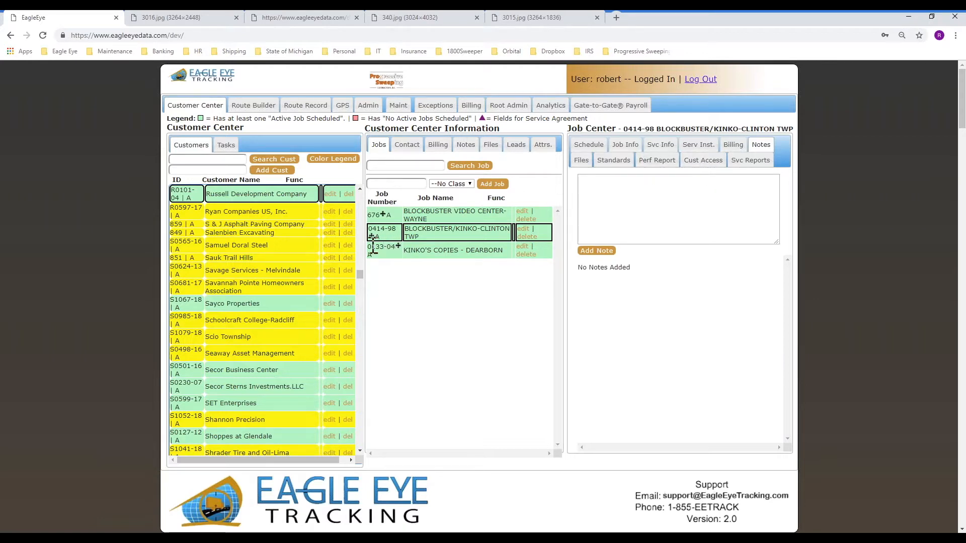
left_click(253, 107)
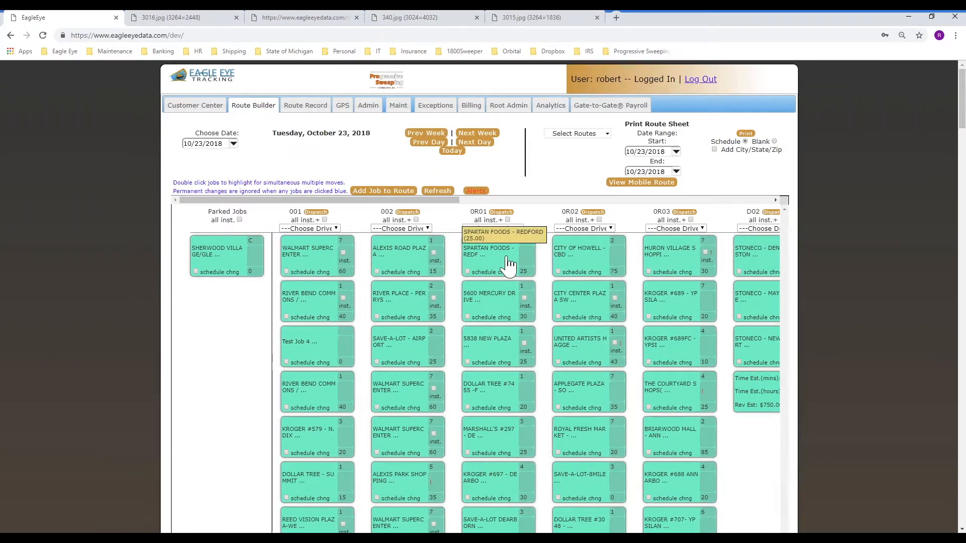
Open the SPARTAN FOODS - REDFORD job record and view its attached WIN_20161103_08_08_27_Pro.jpg photo
left_click(494, 266)
left_click(520, 242)
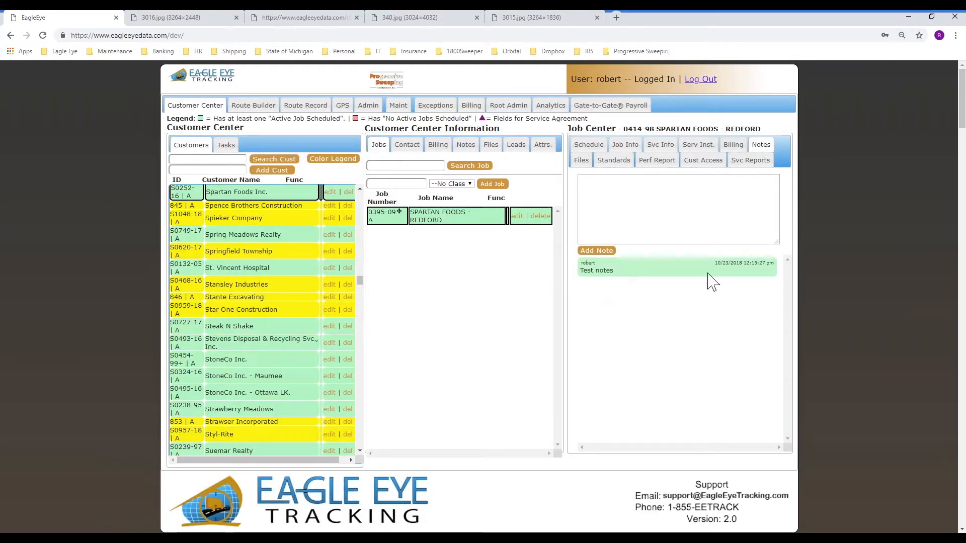
left_click(581, 161)
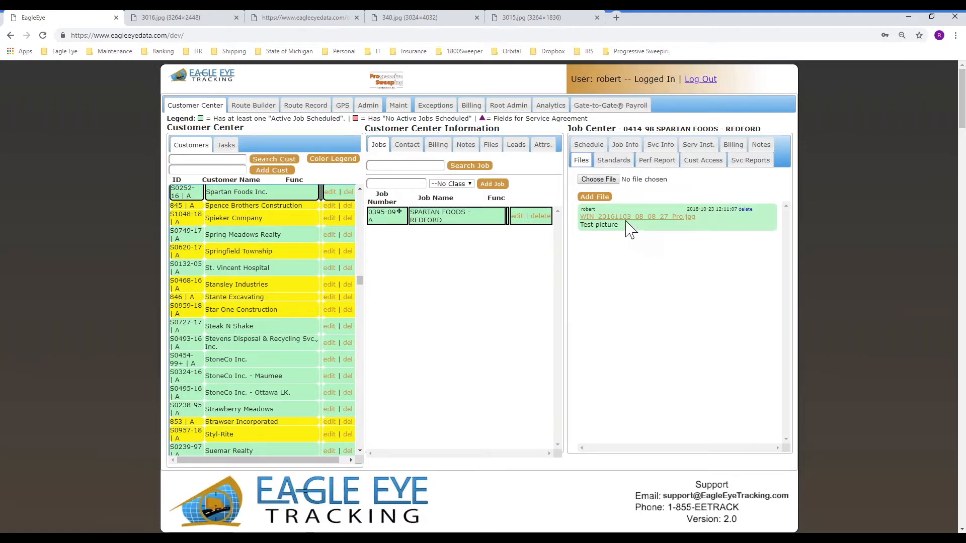
left_click(624, 225)
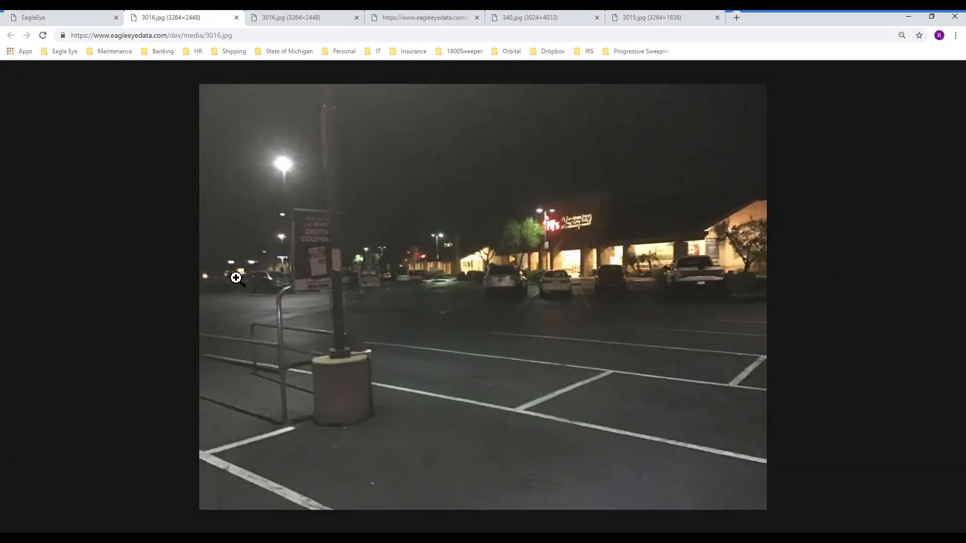
left_click(50, 19)
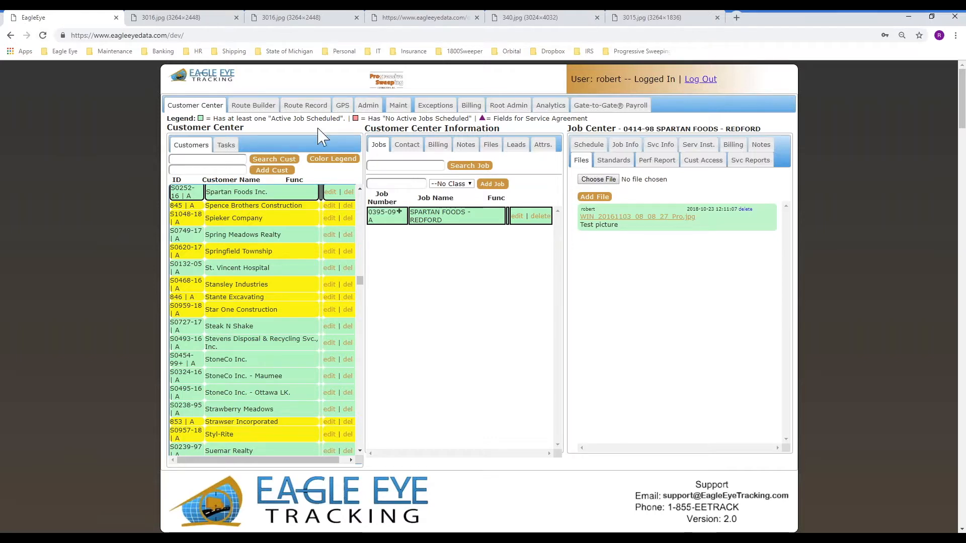
Load route 001's record for 10/22/2018, then return to the Route Builder board
left_click(283, 106)
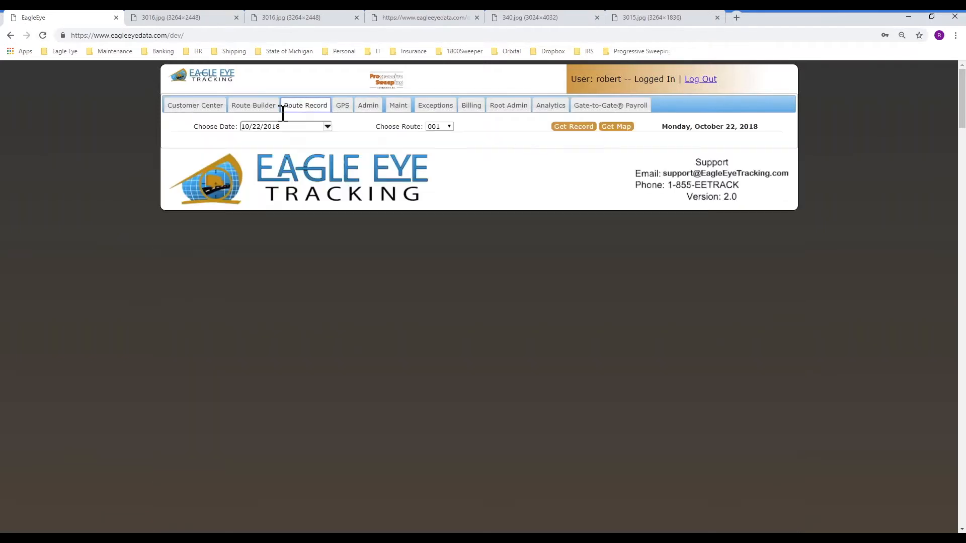
left_click(573, 126)
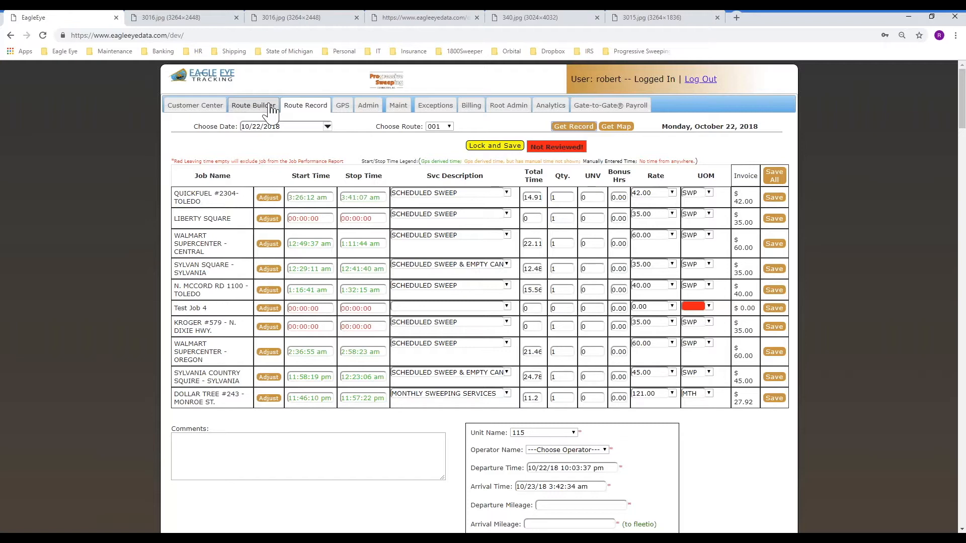
left_click(271, 110)
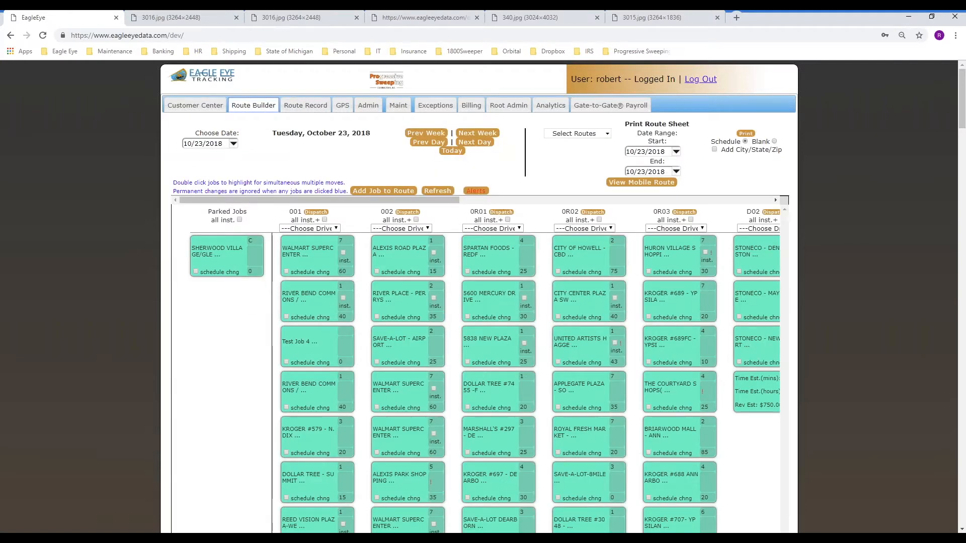
mouse_move(521, 179)
left_mouse_down()
mouse_move(483, 232)
mouse_move(453, 171)
left_mouse_up()
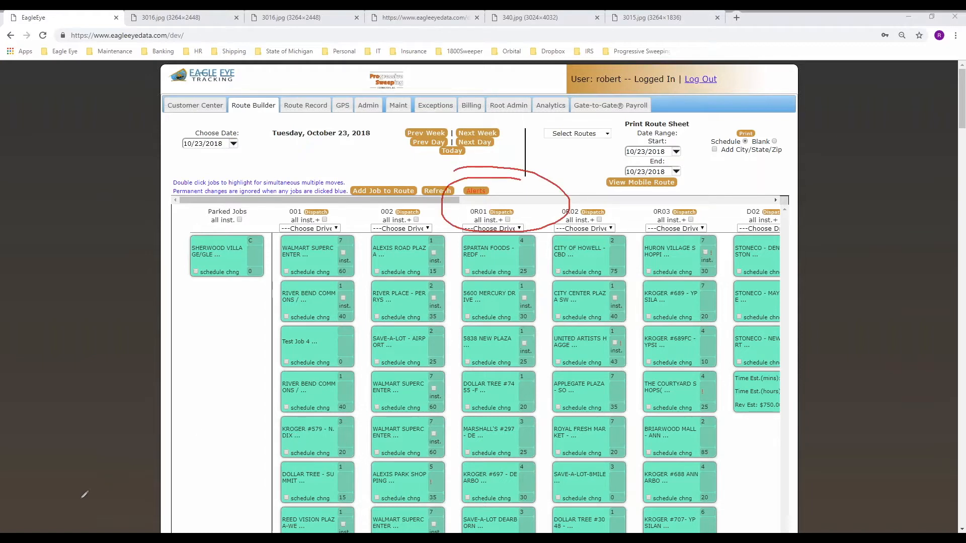
left_click(35, 512)
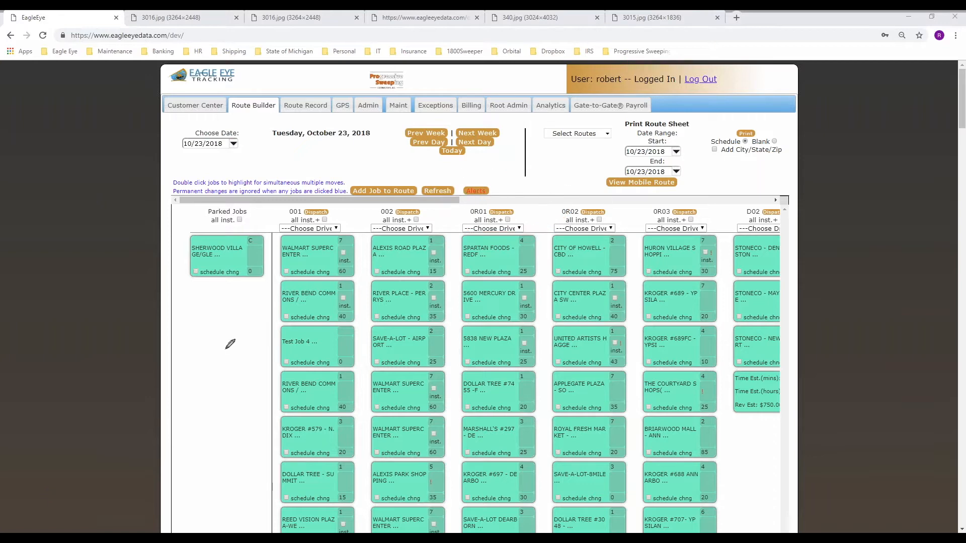
left_click(475, 191)
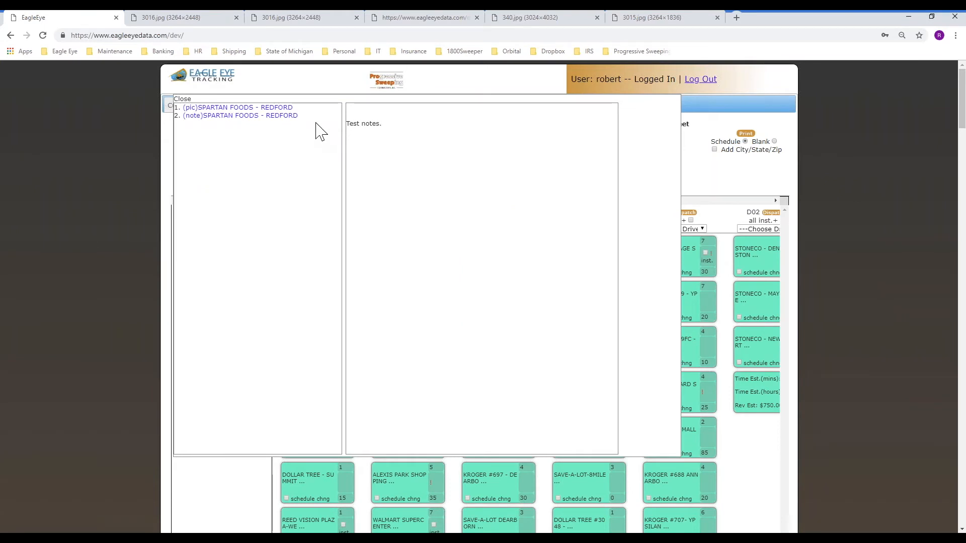
left_click(267, 108)
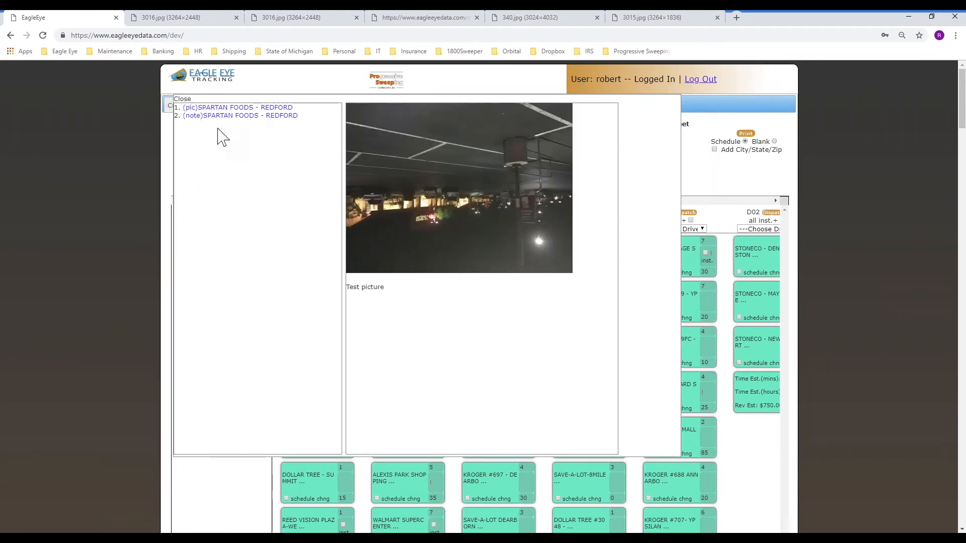
left_click(183, 99)
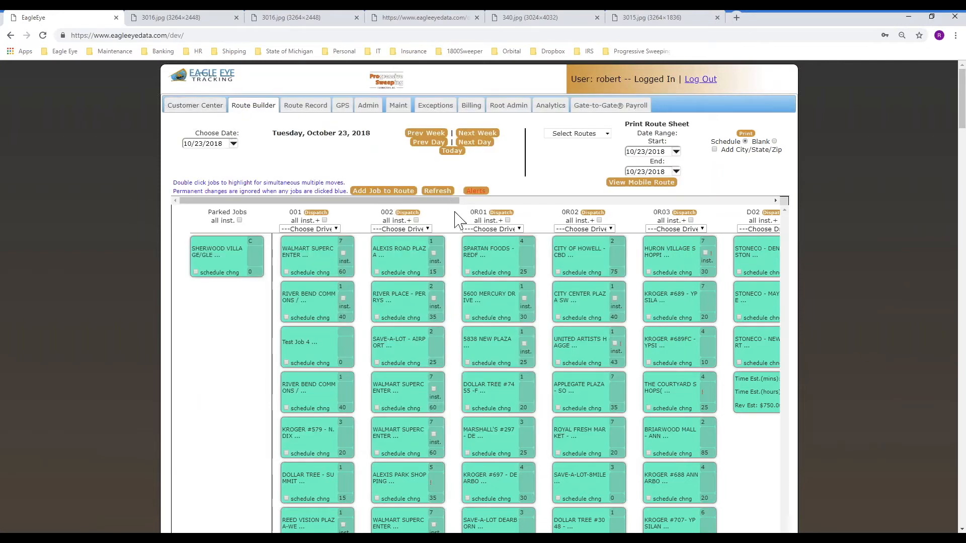